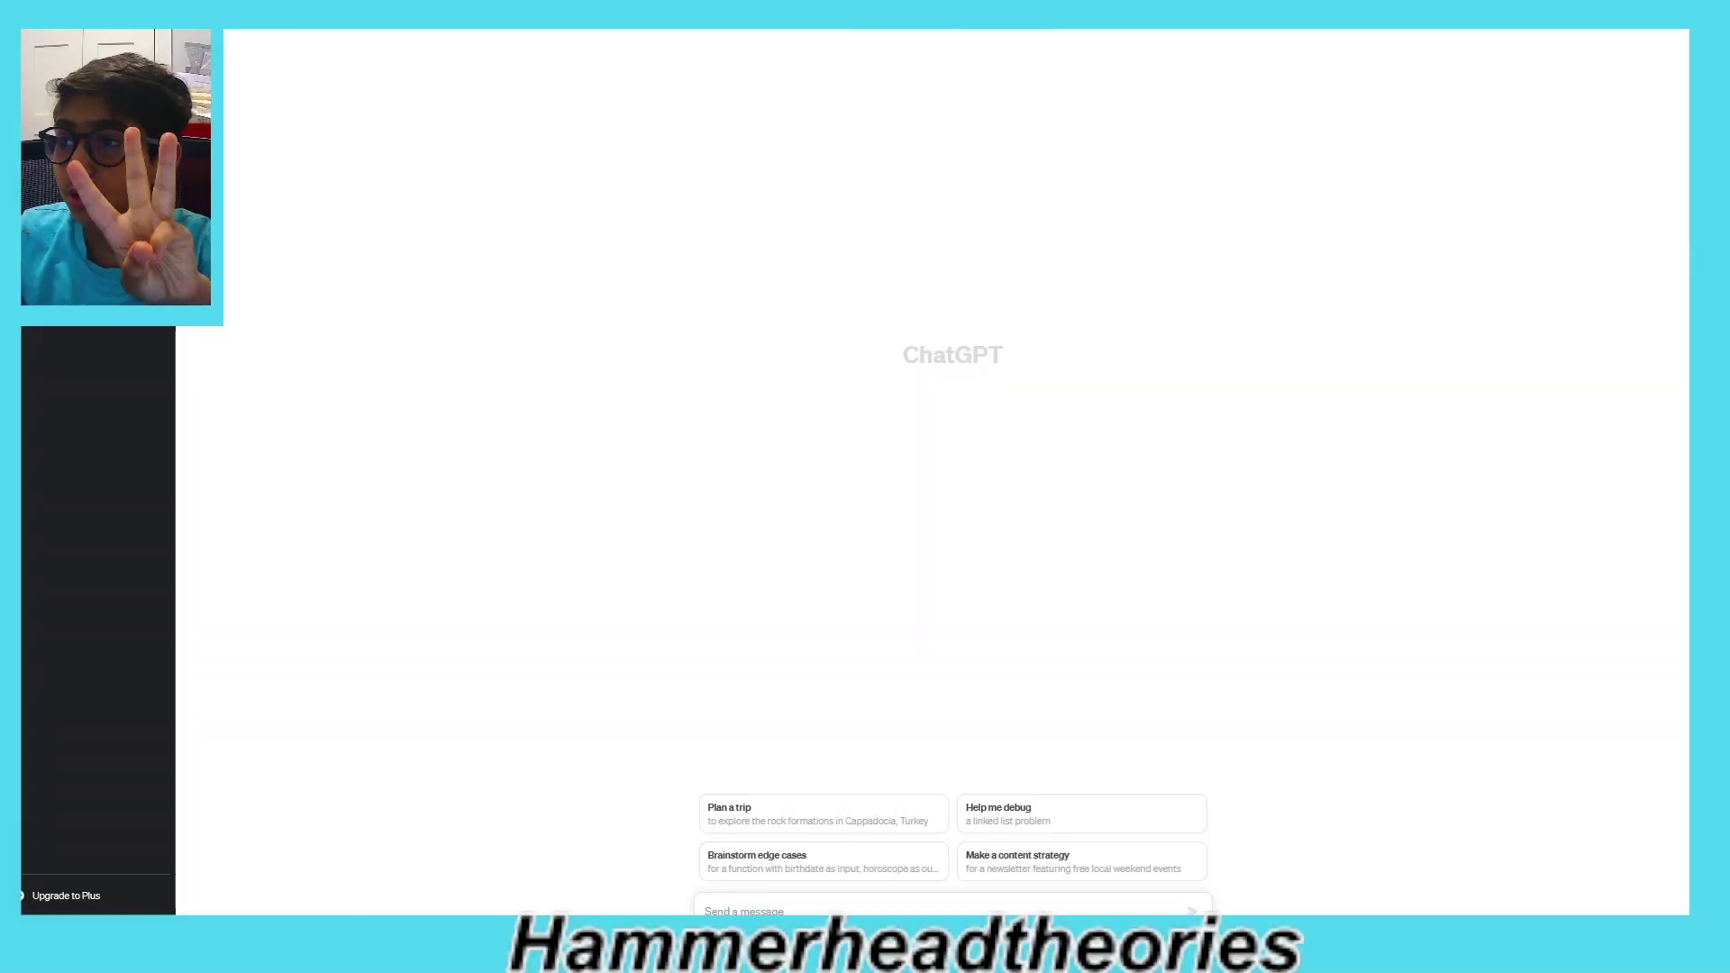
# Step: Type the prompt 'give me an idea for 3 new pokemon, one grass type, one fire type and one water'
pyautogui.click(1022, 909)
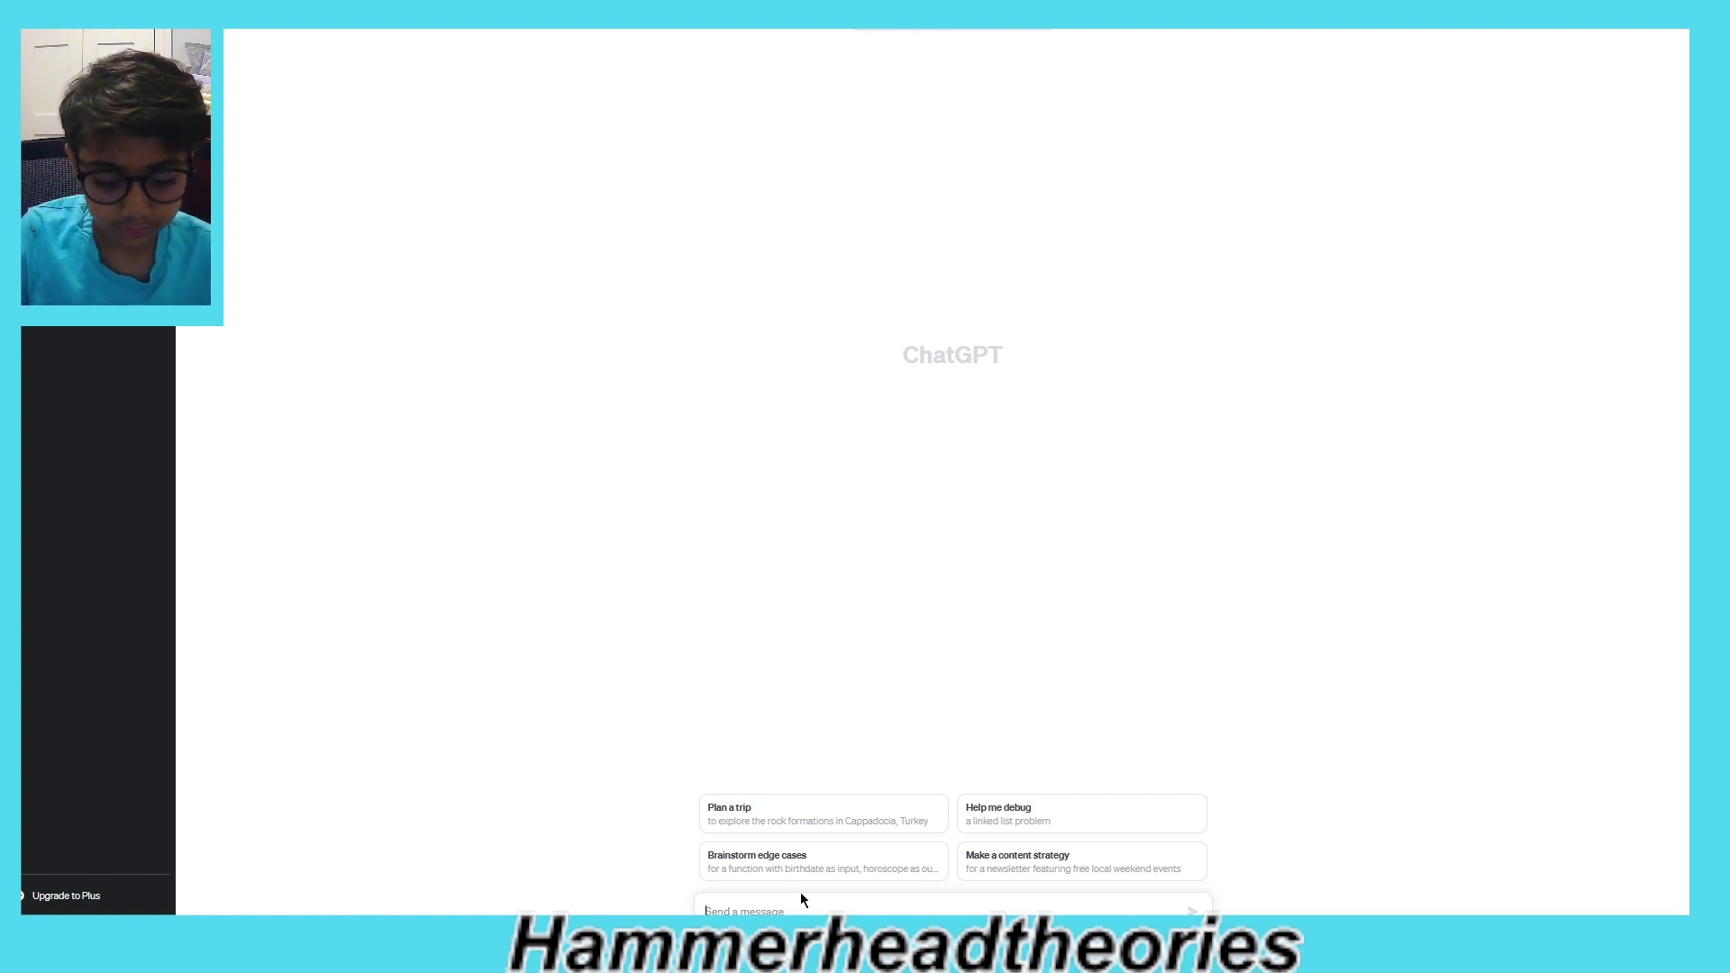
pyautogui.write('n')
pyautogui.press('BackSpace')
pyautogui.write('give me an idea')
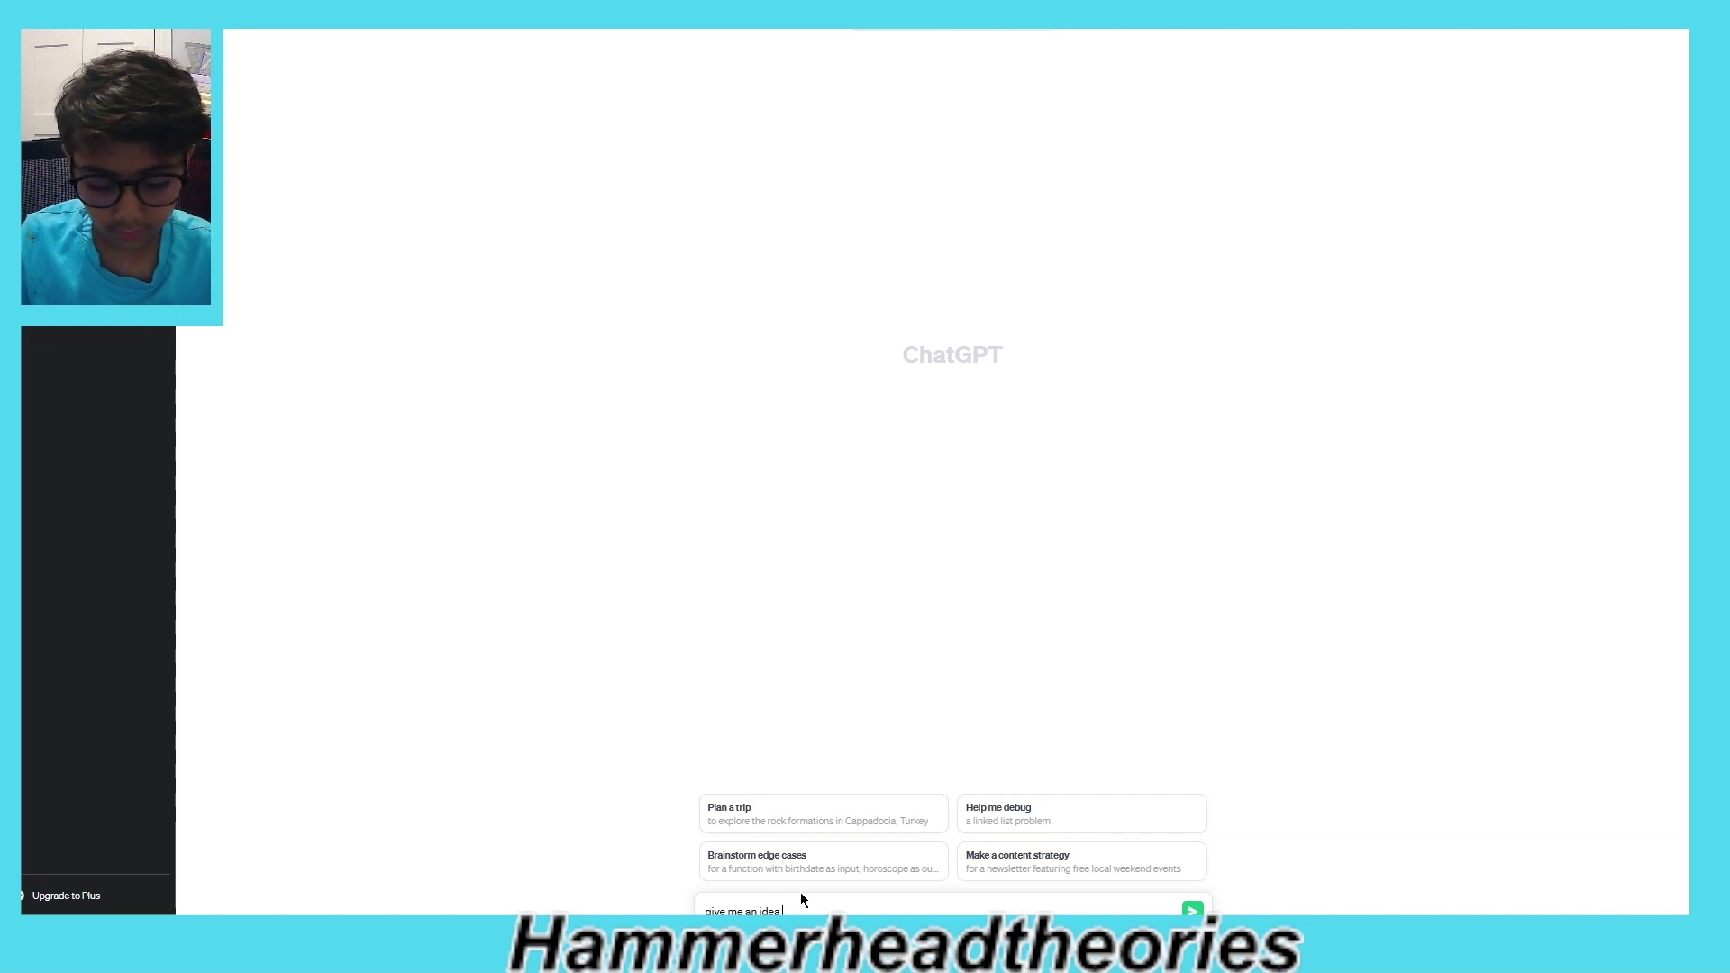
pyautogui.write(' for 3 ')
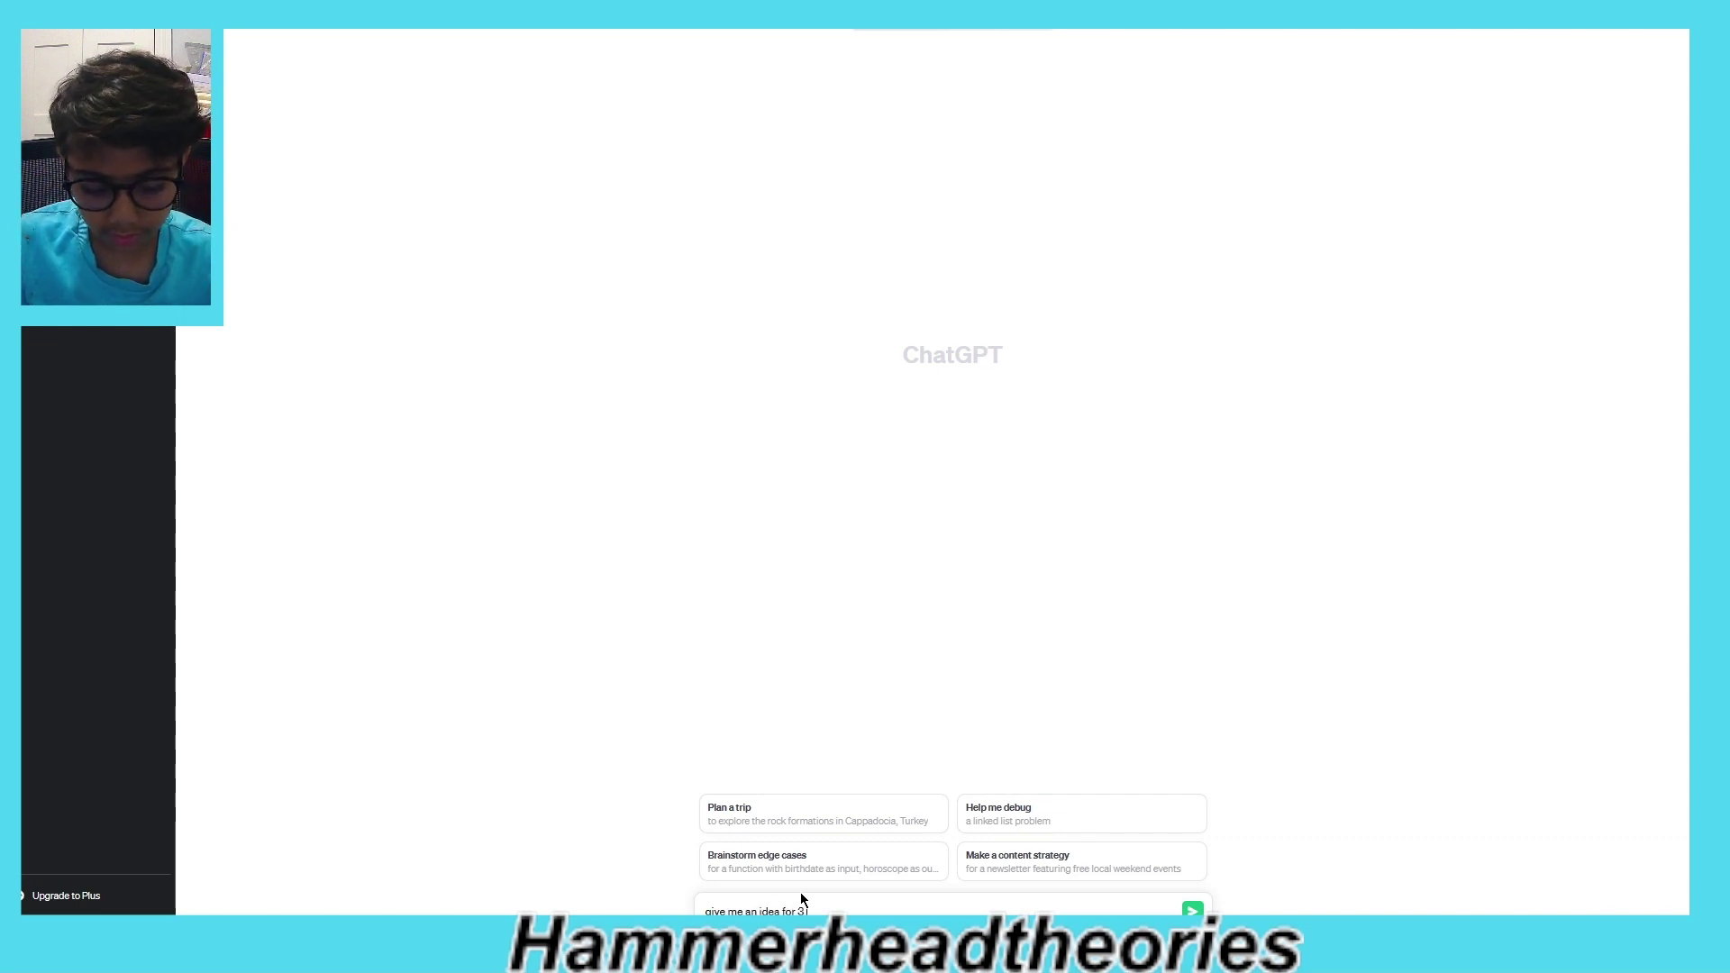
pyautogui.write('new pokemon, one')
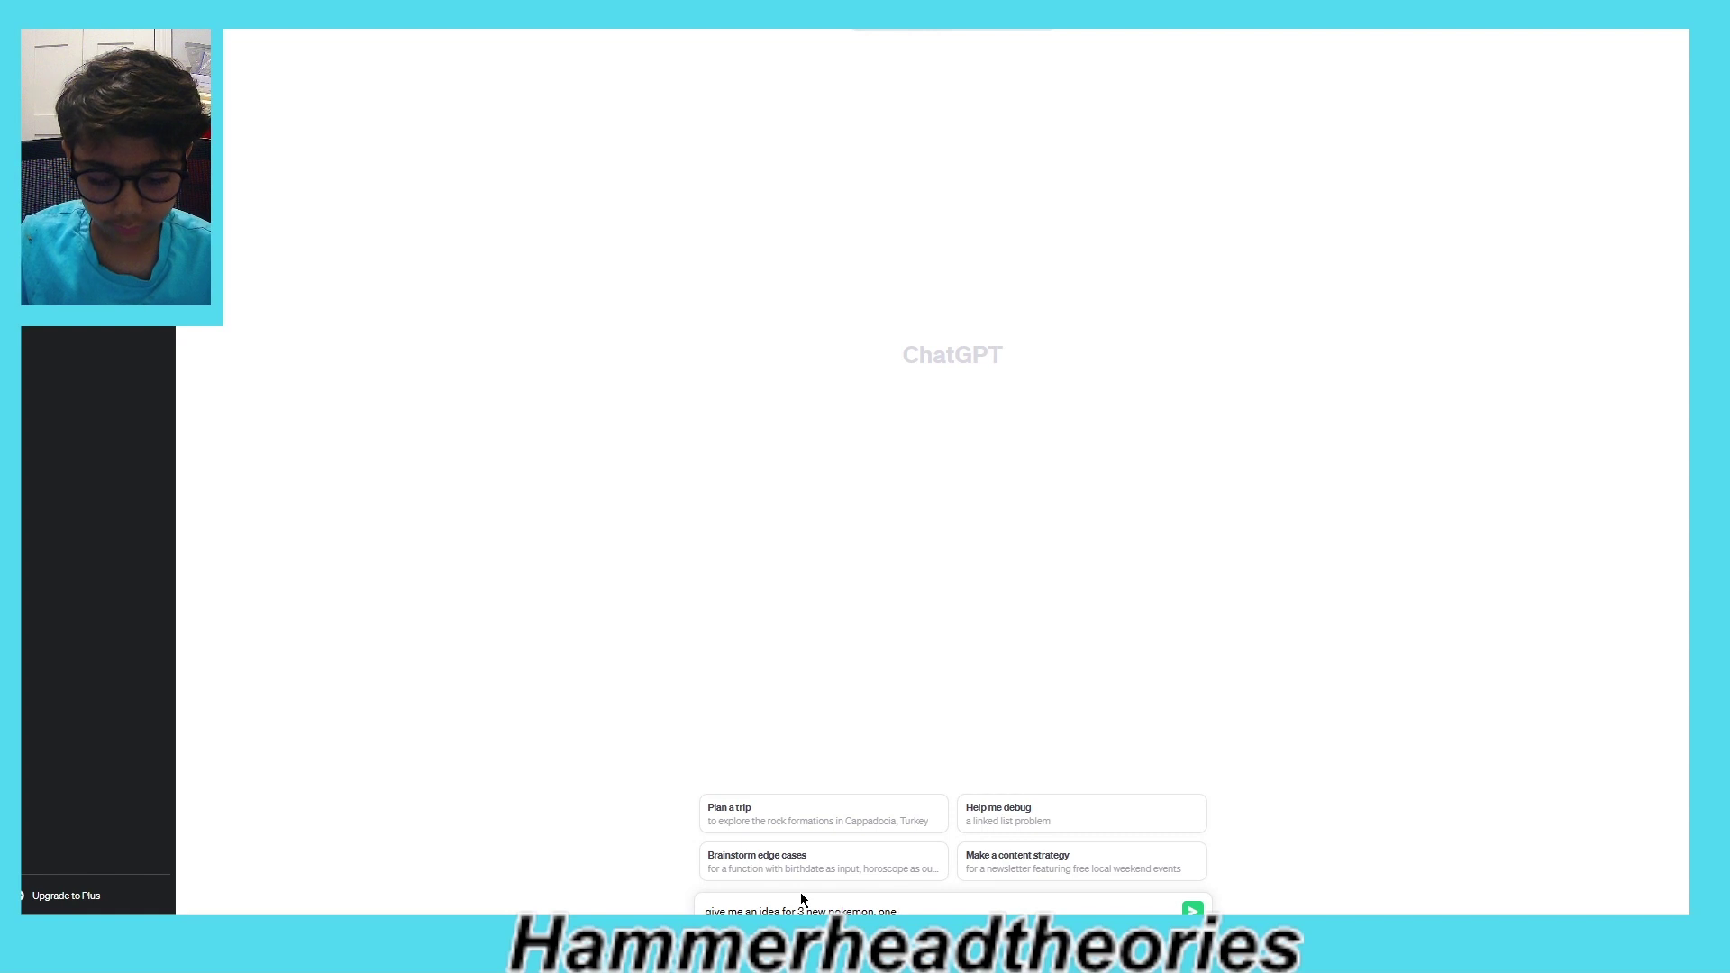
pyautogui.write(' grass')
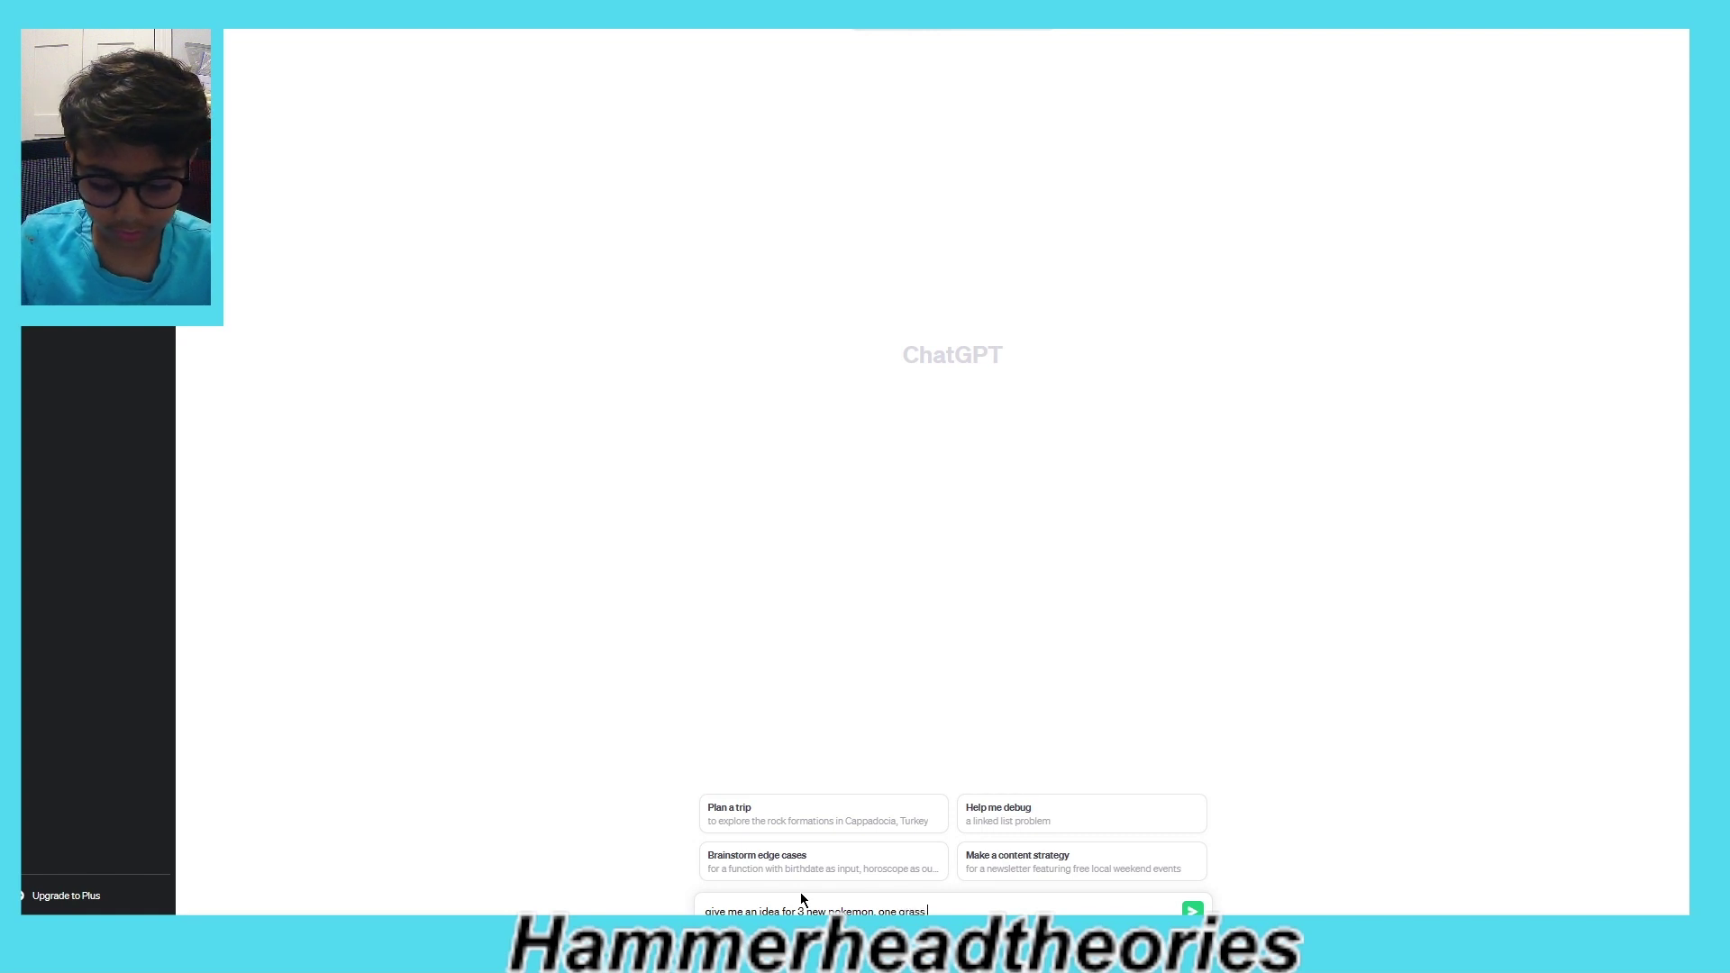
pyautogui.write(' type, one f')
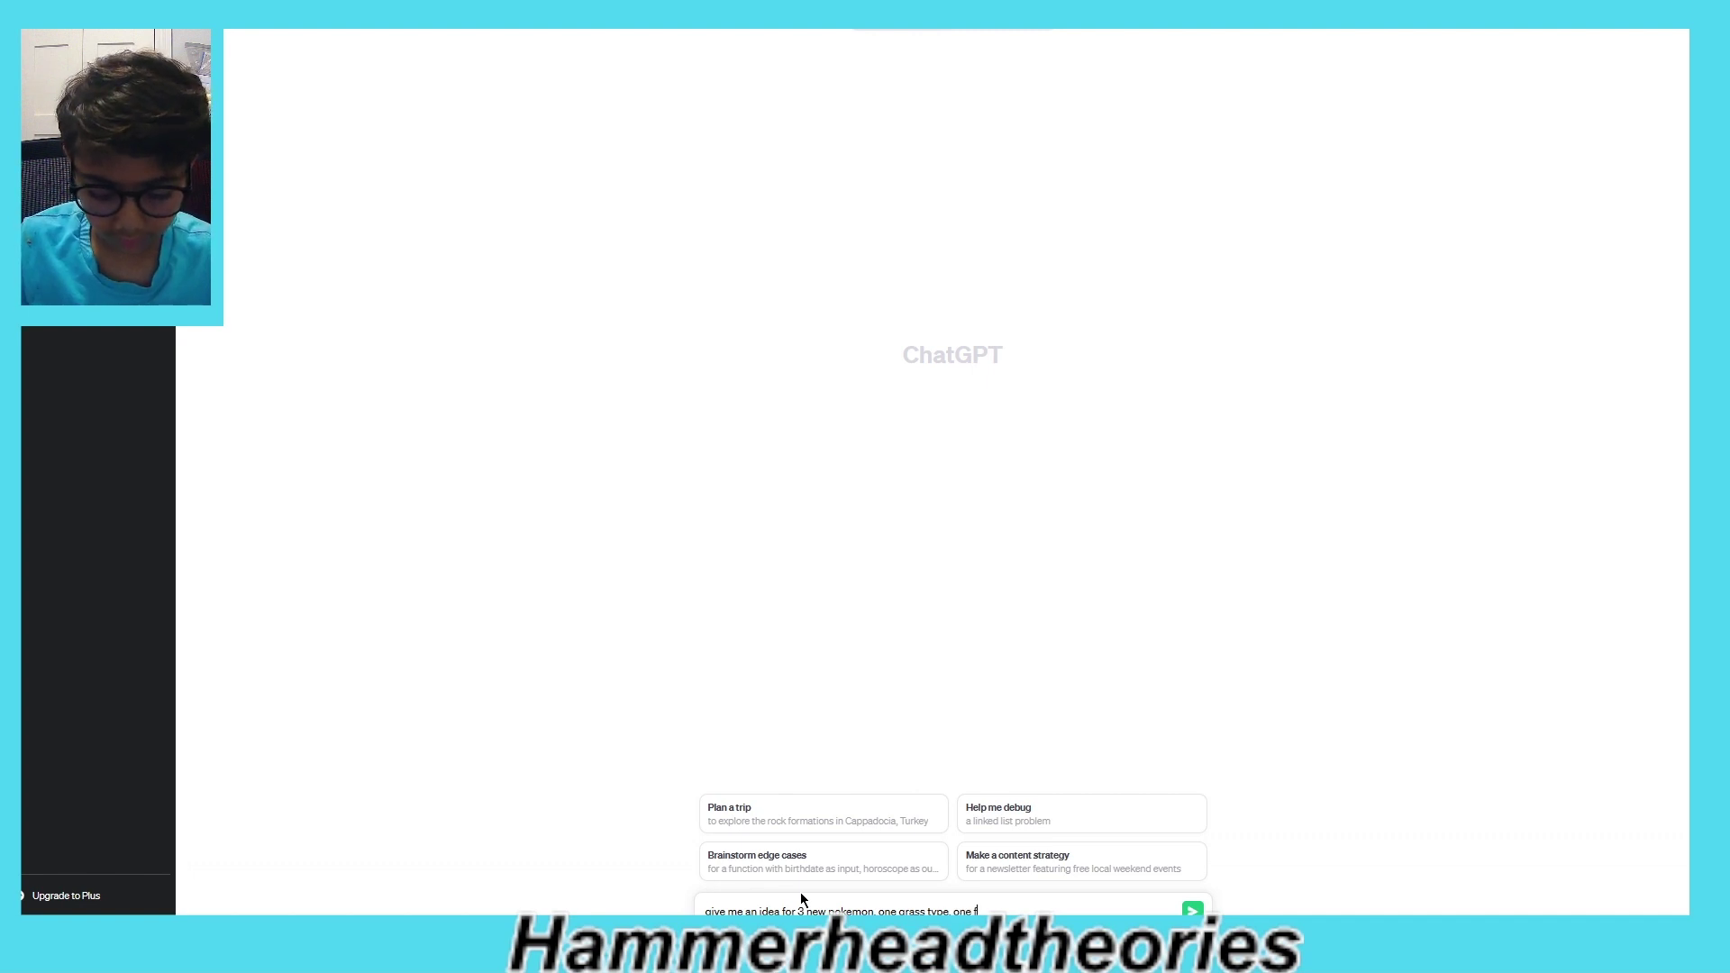
pyautogui.write('ire')
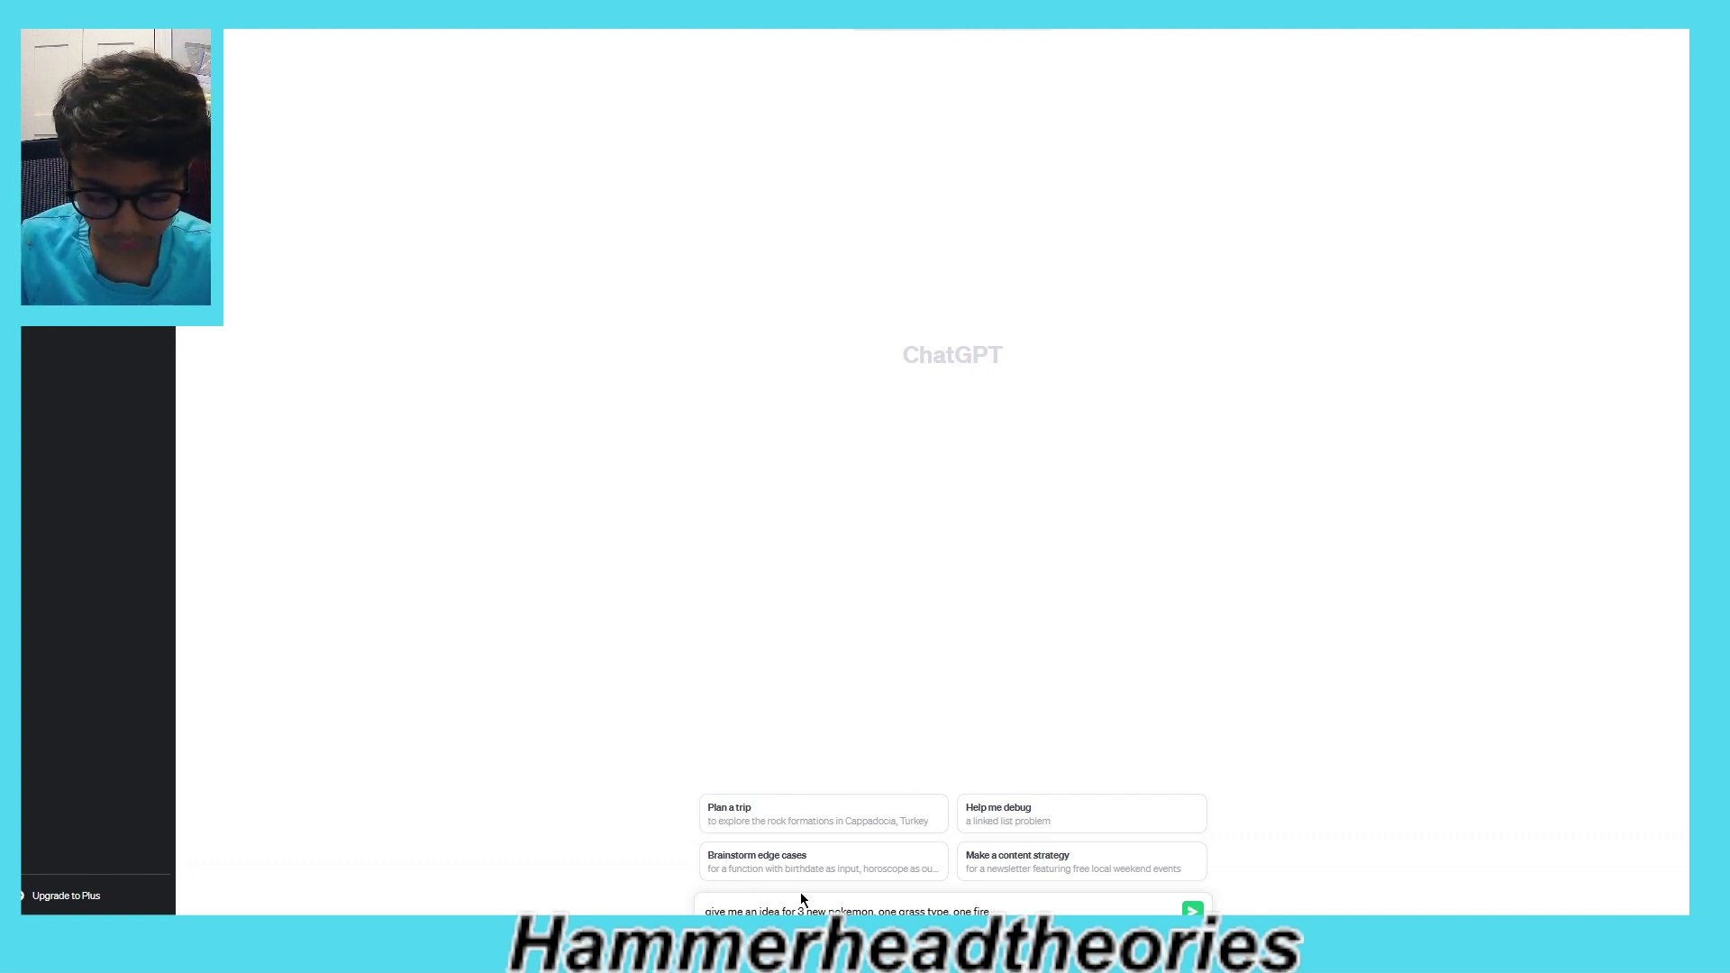
pyautogui.write(' type')
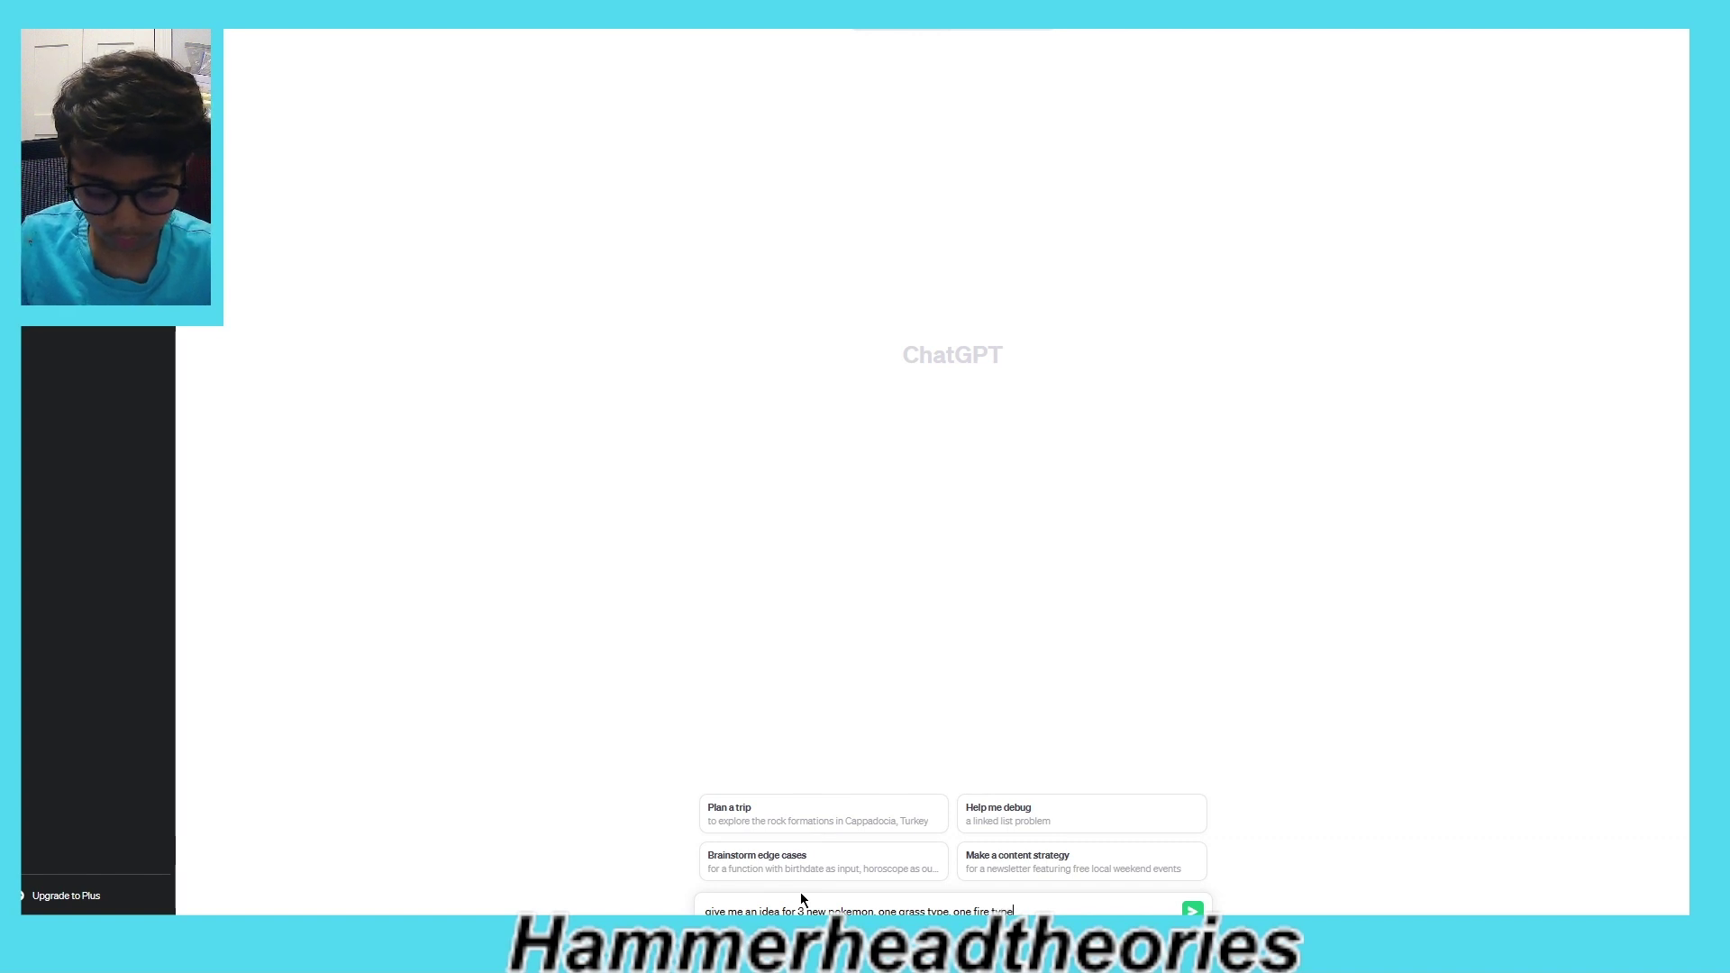
pyautogui.write(' and')
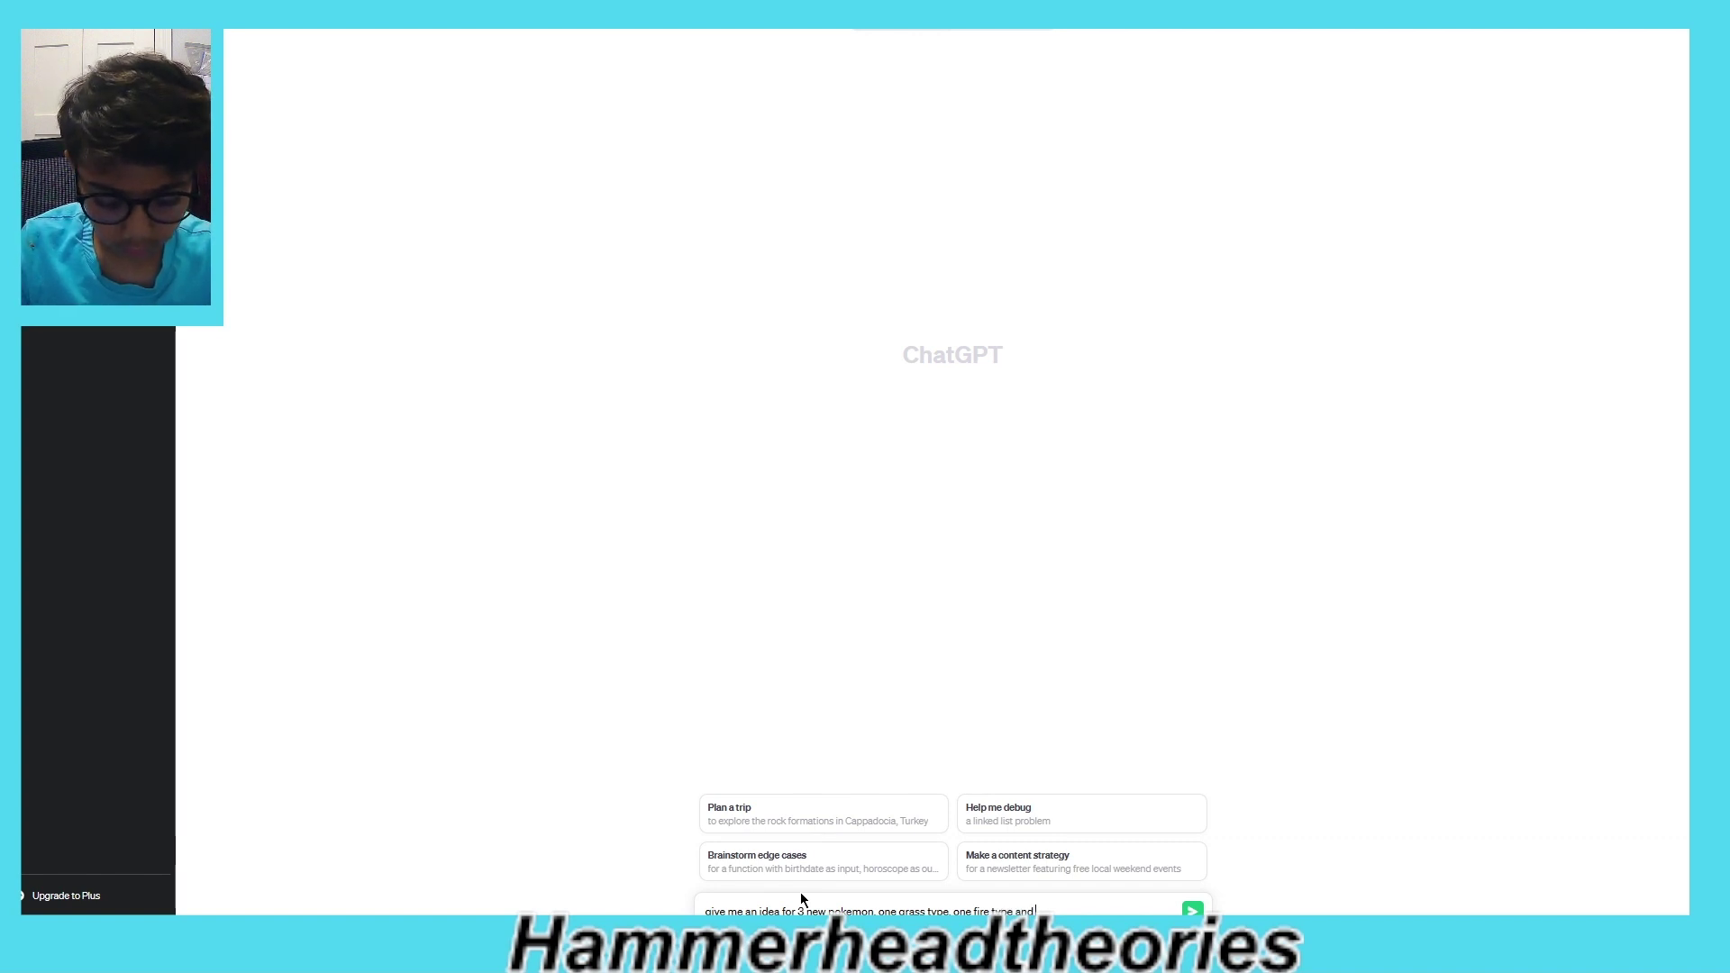
pyautogui.write(' one water')
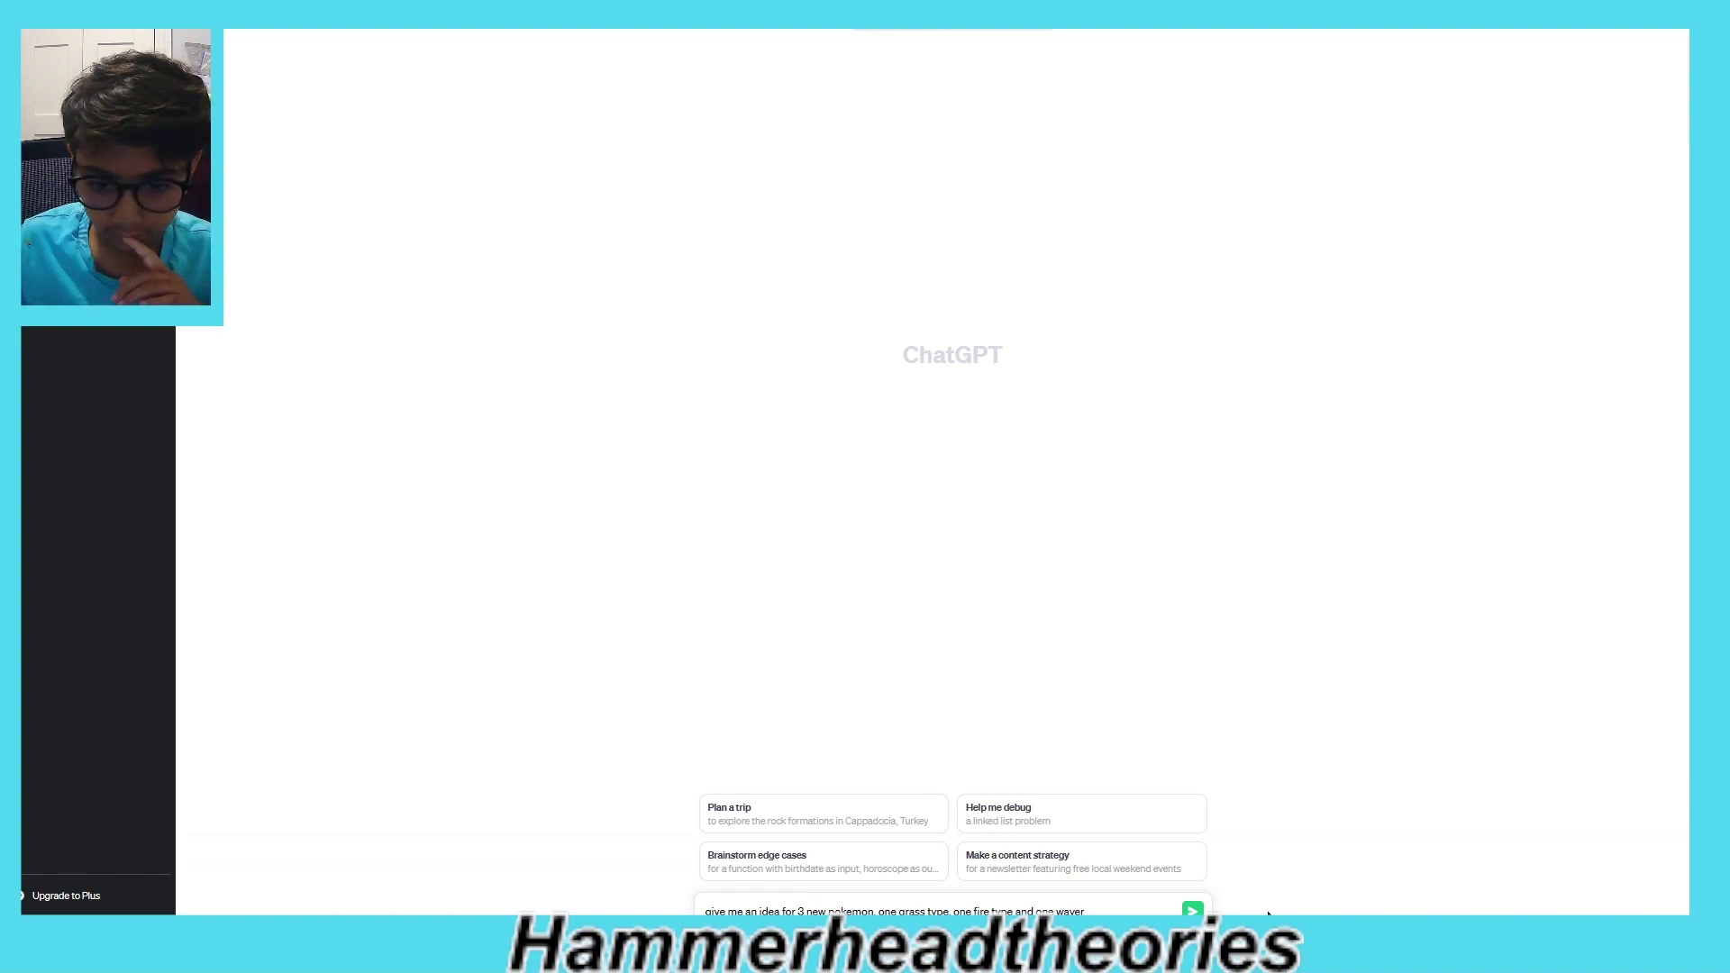
# Step: Send the Pokémon prompt and receive Sprigletum, Pyroblaze and Aquallion as ideas
pyautogui.click(1193, 911)
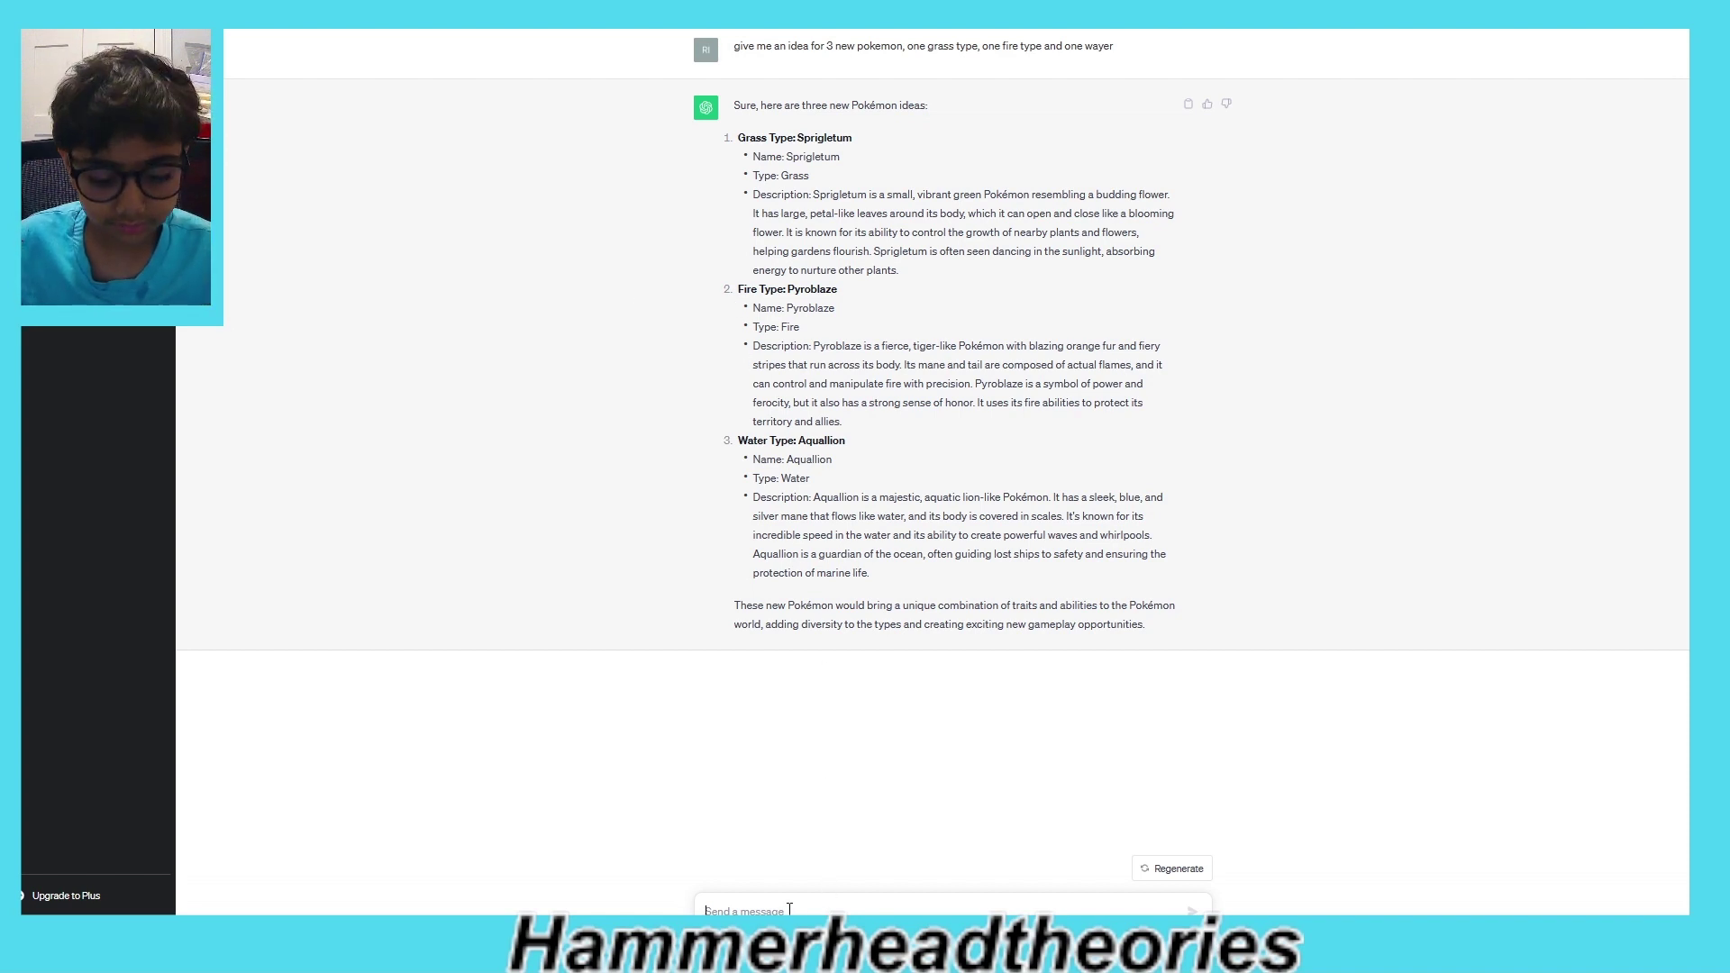
# Step: Send a follow-up asking to replace Aquallion with a water type that is not a lion
pyautogui.write('please take out the idea')
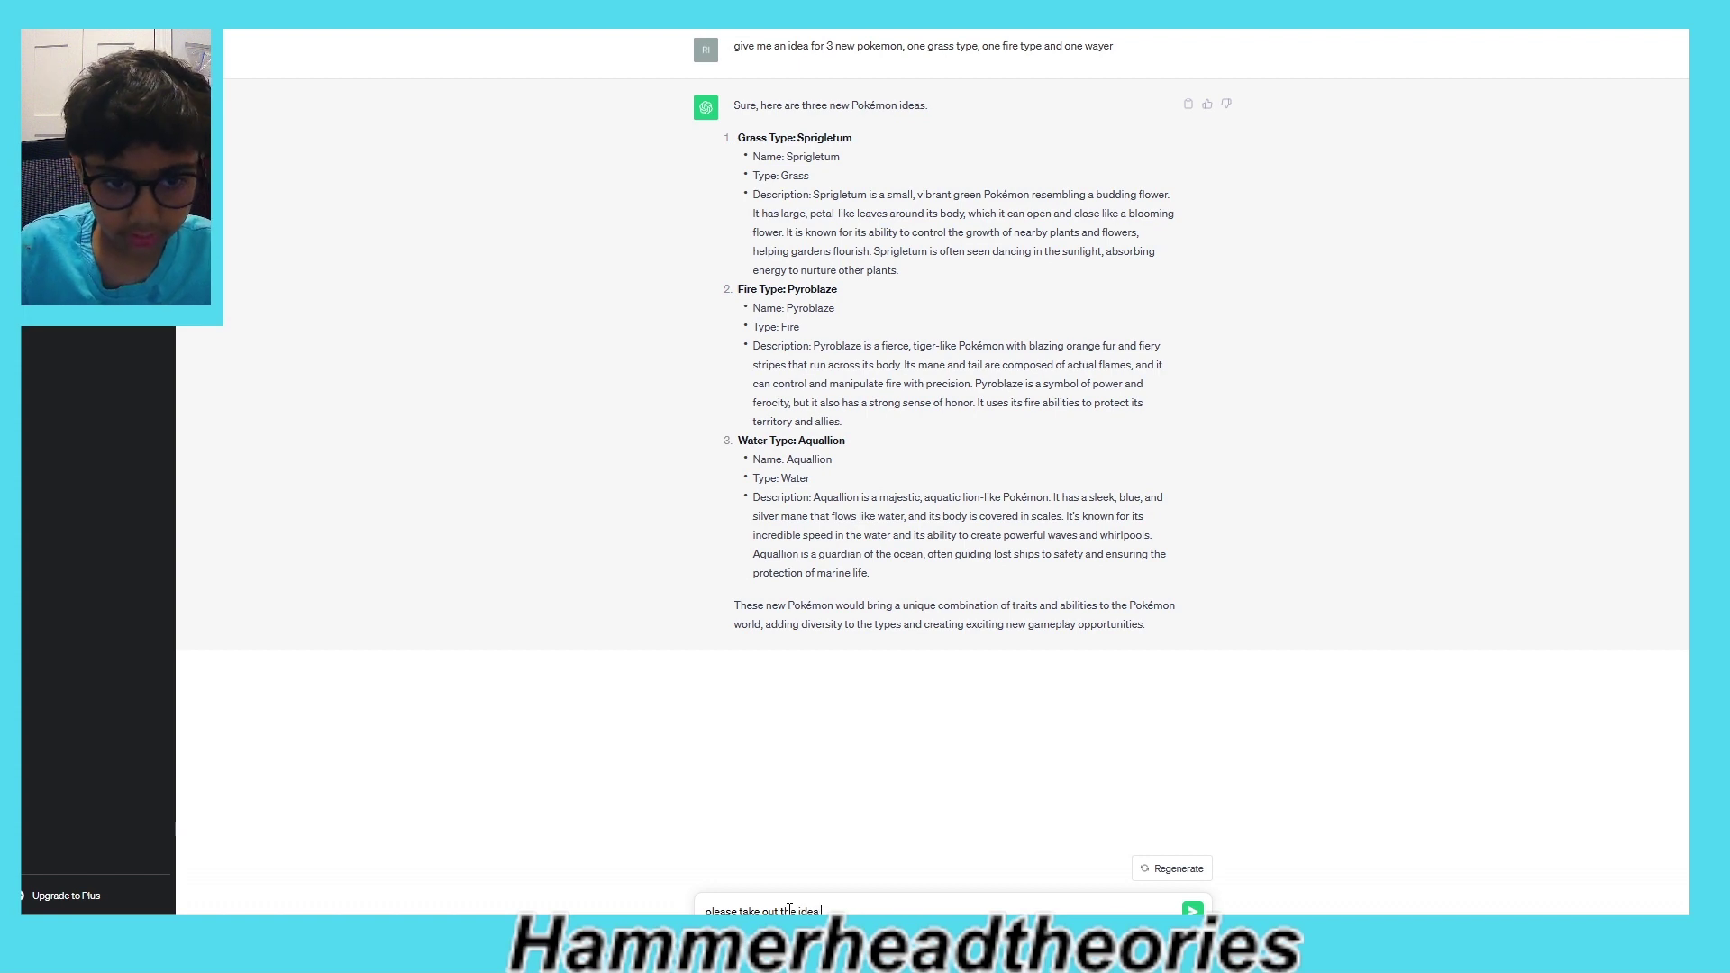
pyautogui.write('od A')
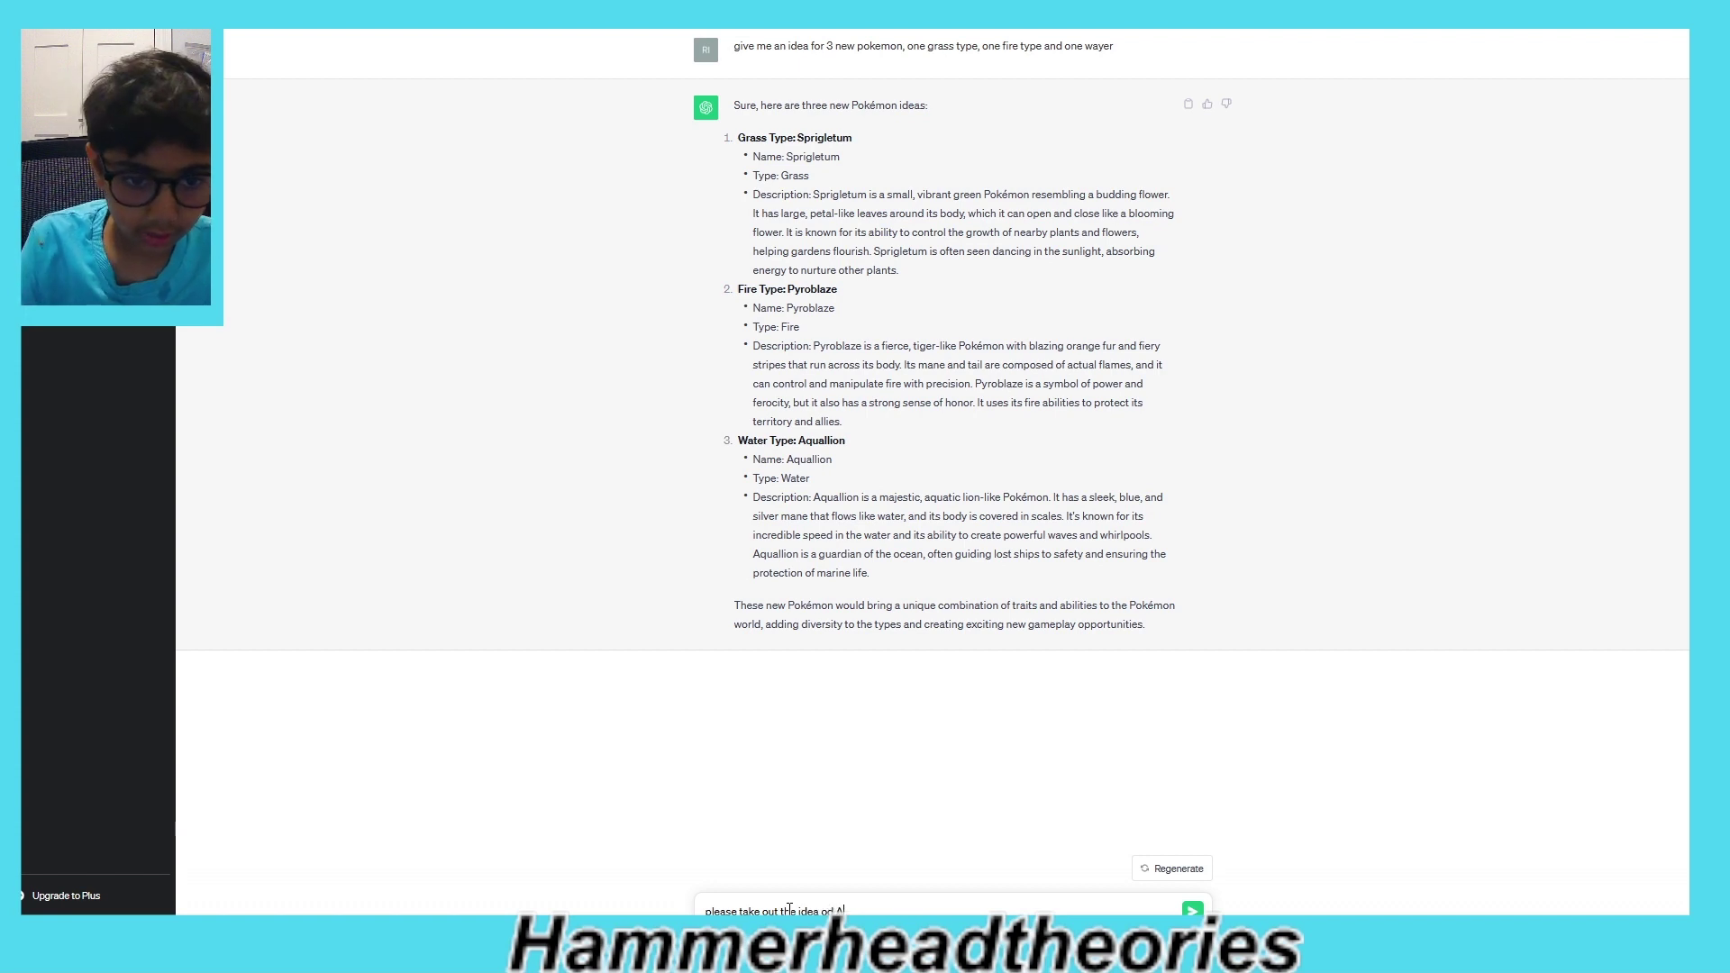
pyautogui.write('quallion ')
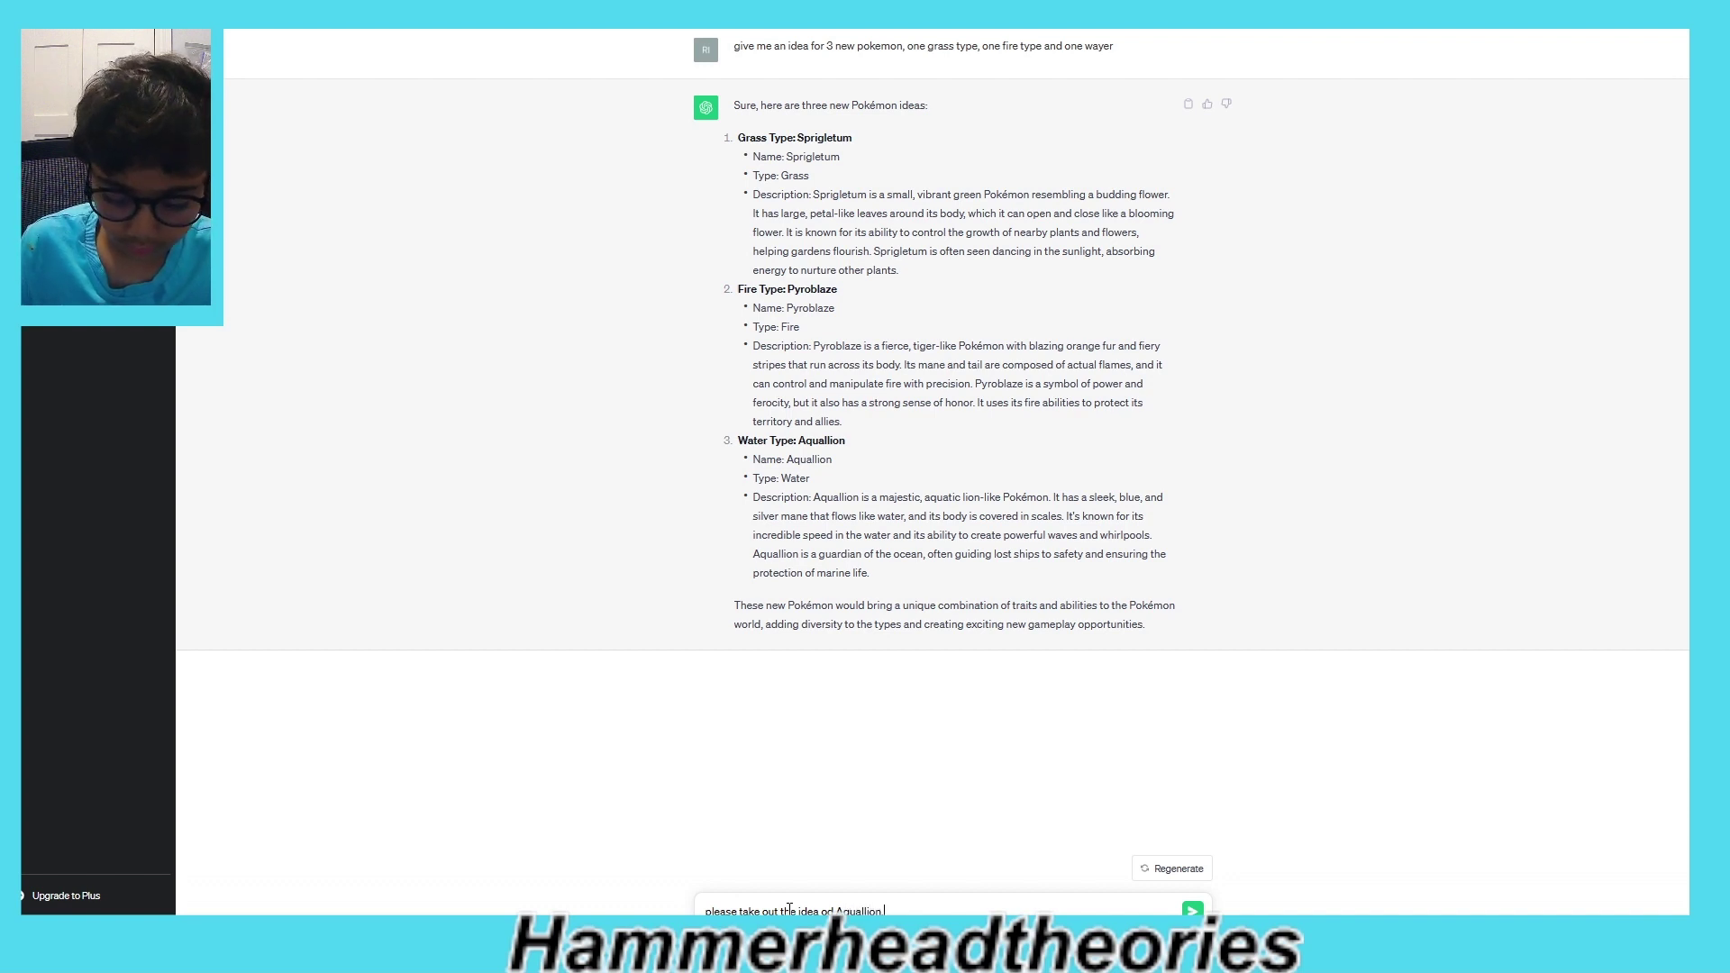
pyautogui.write(', and repl')
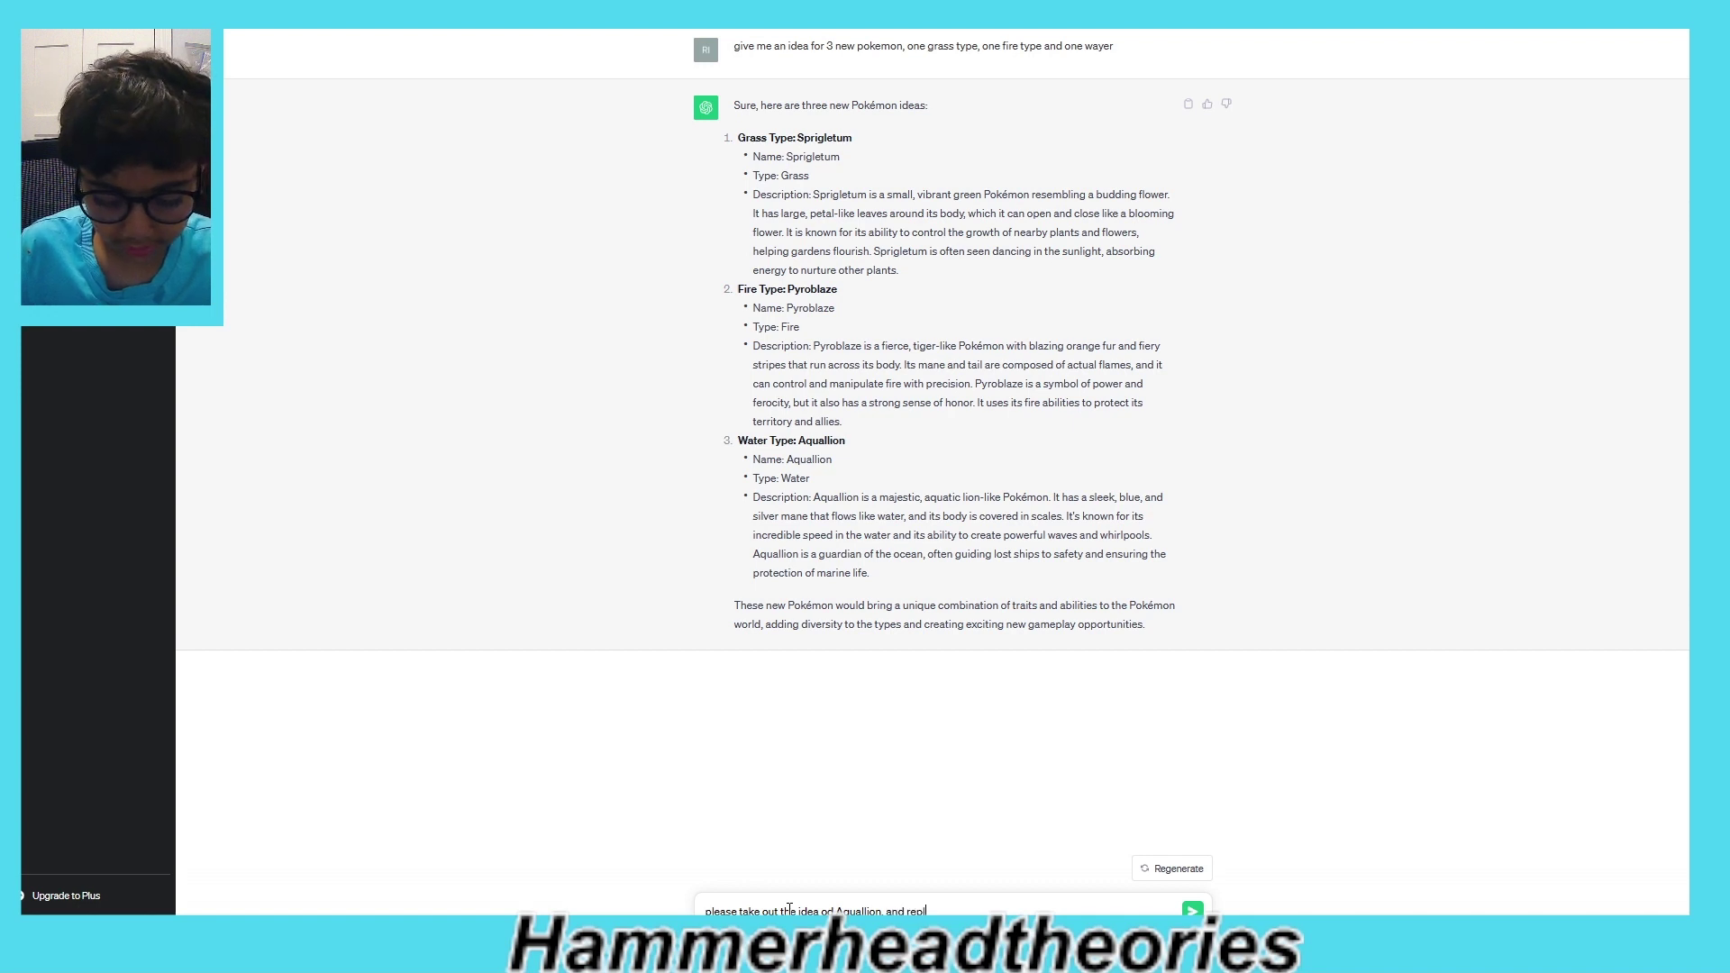
pyautogui.write('ace it with a d')
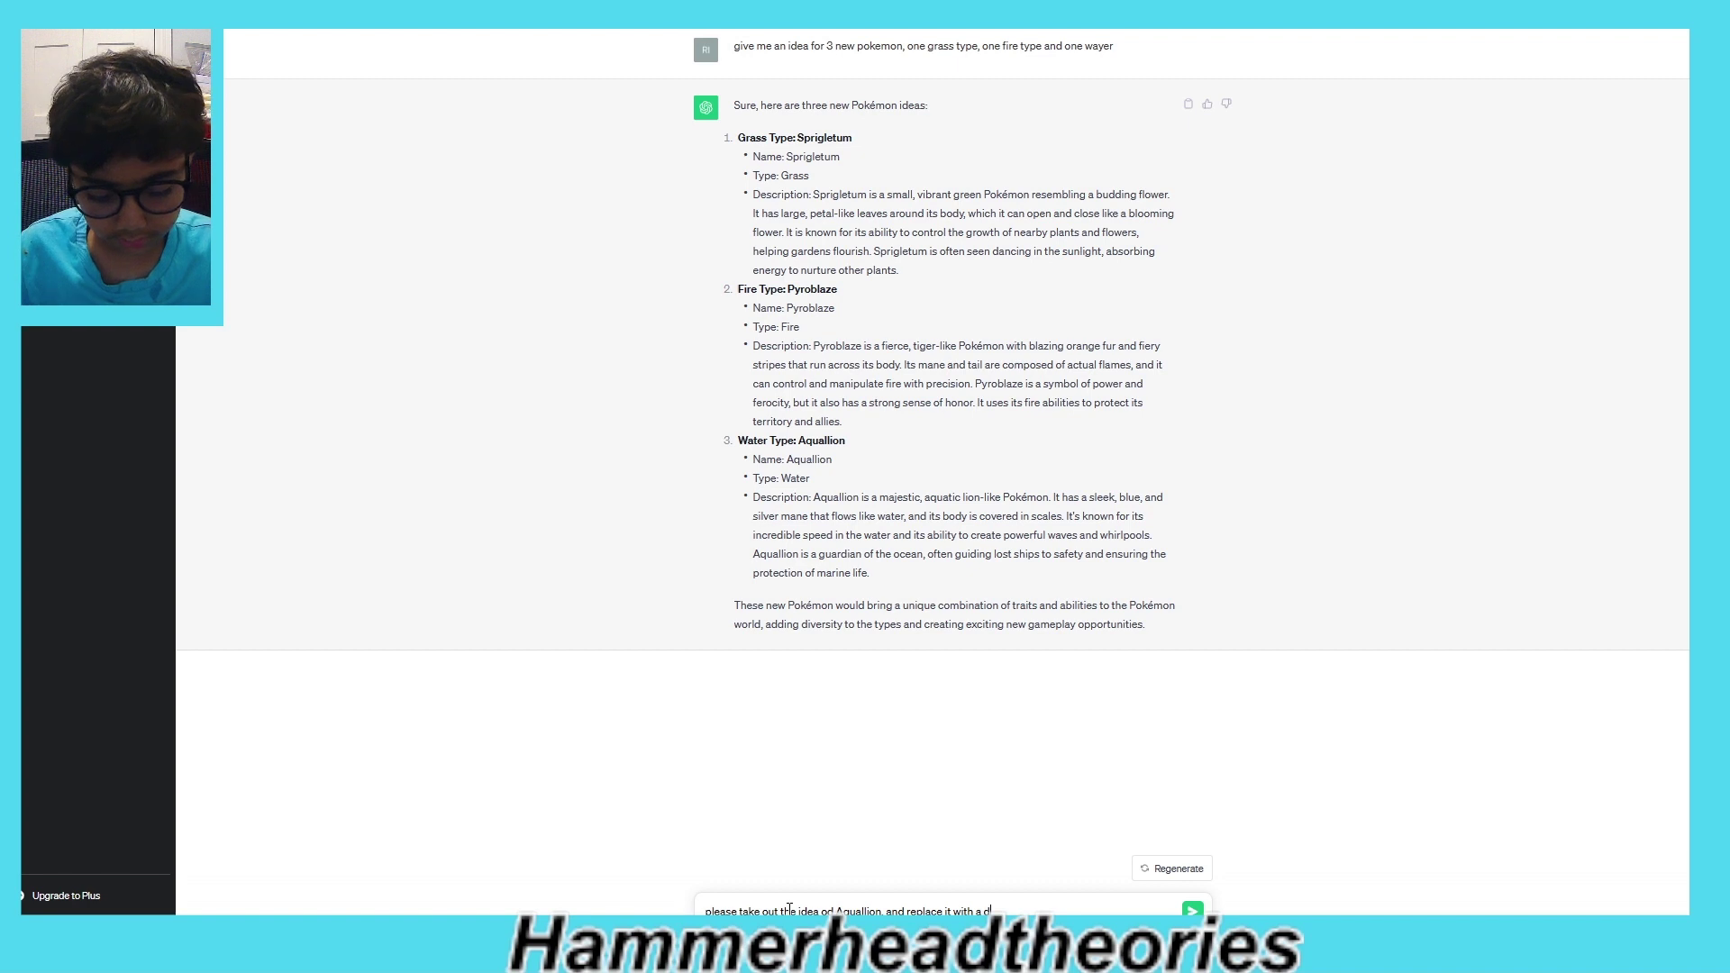
pyautogui.write('ifferent water type which is')
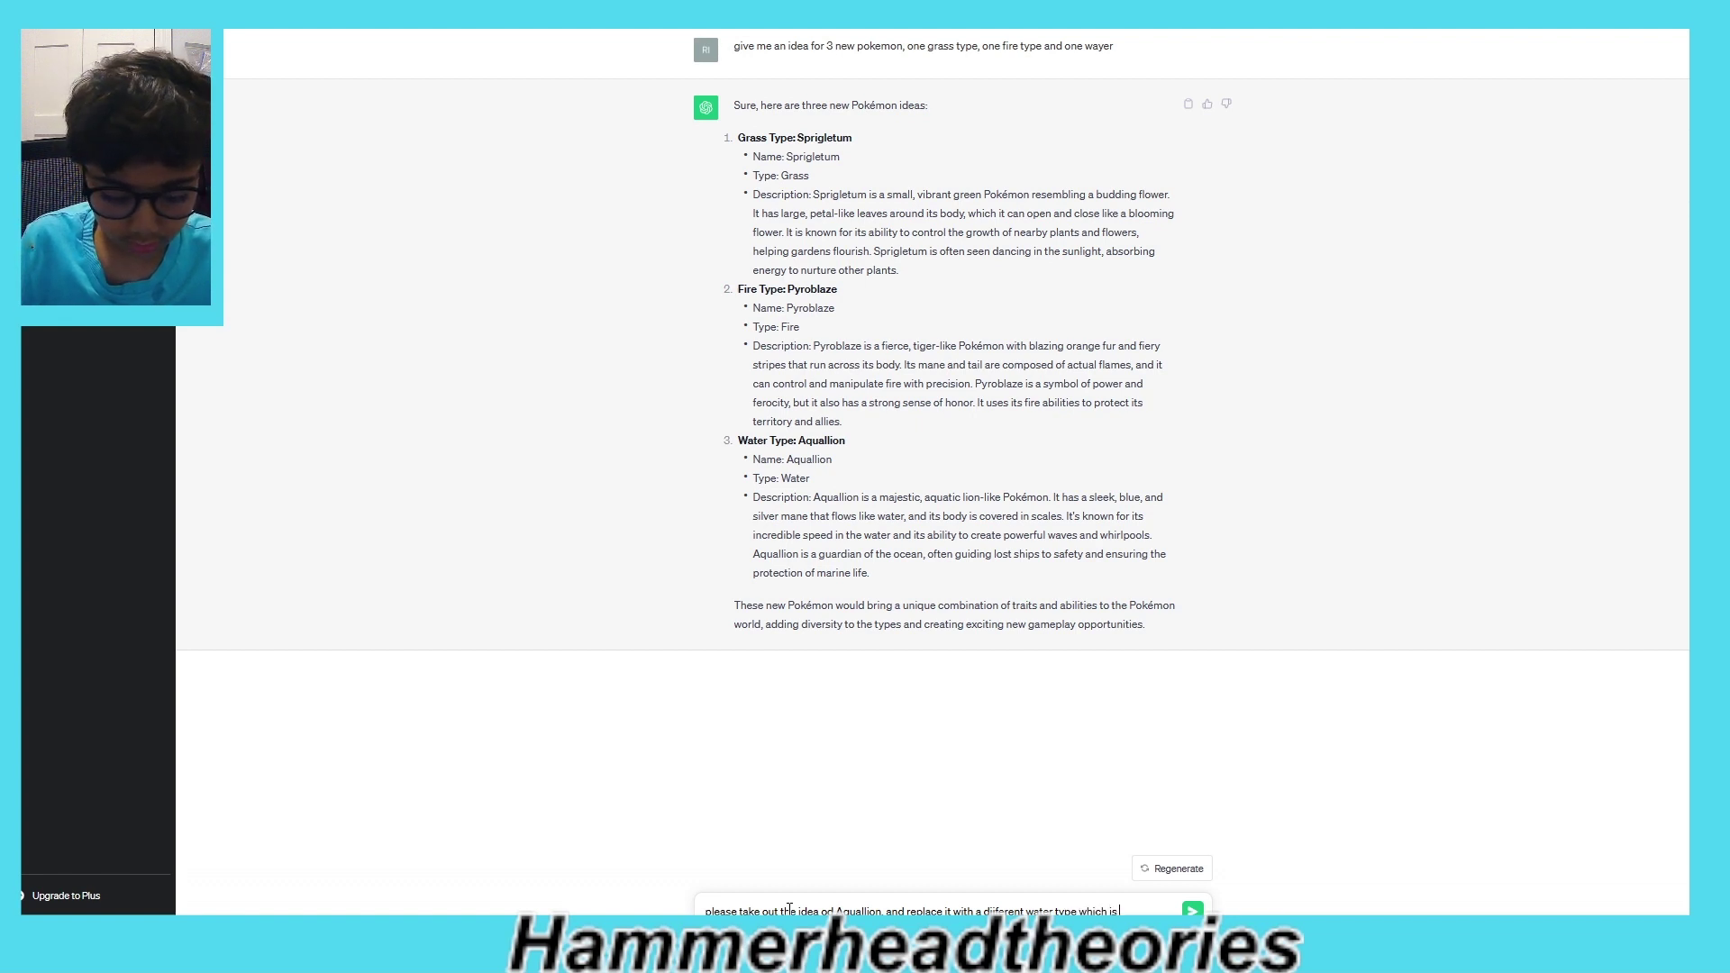
pyautogui.write(' not a lion')
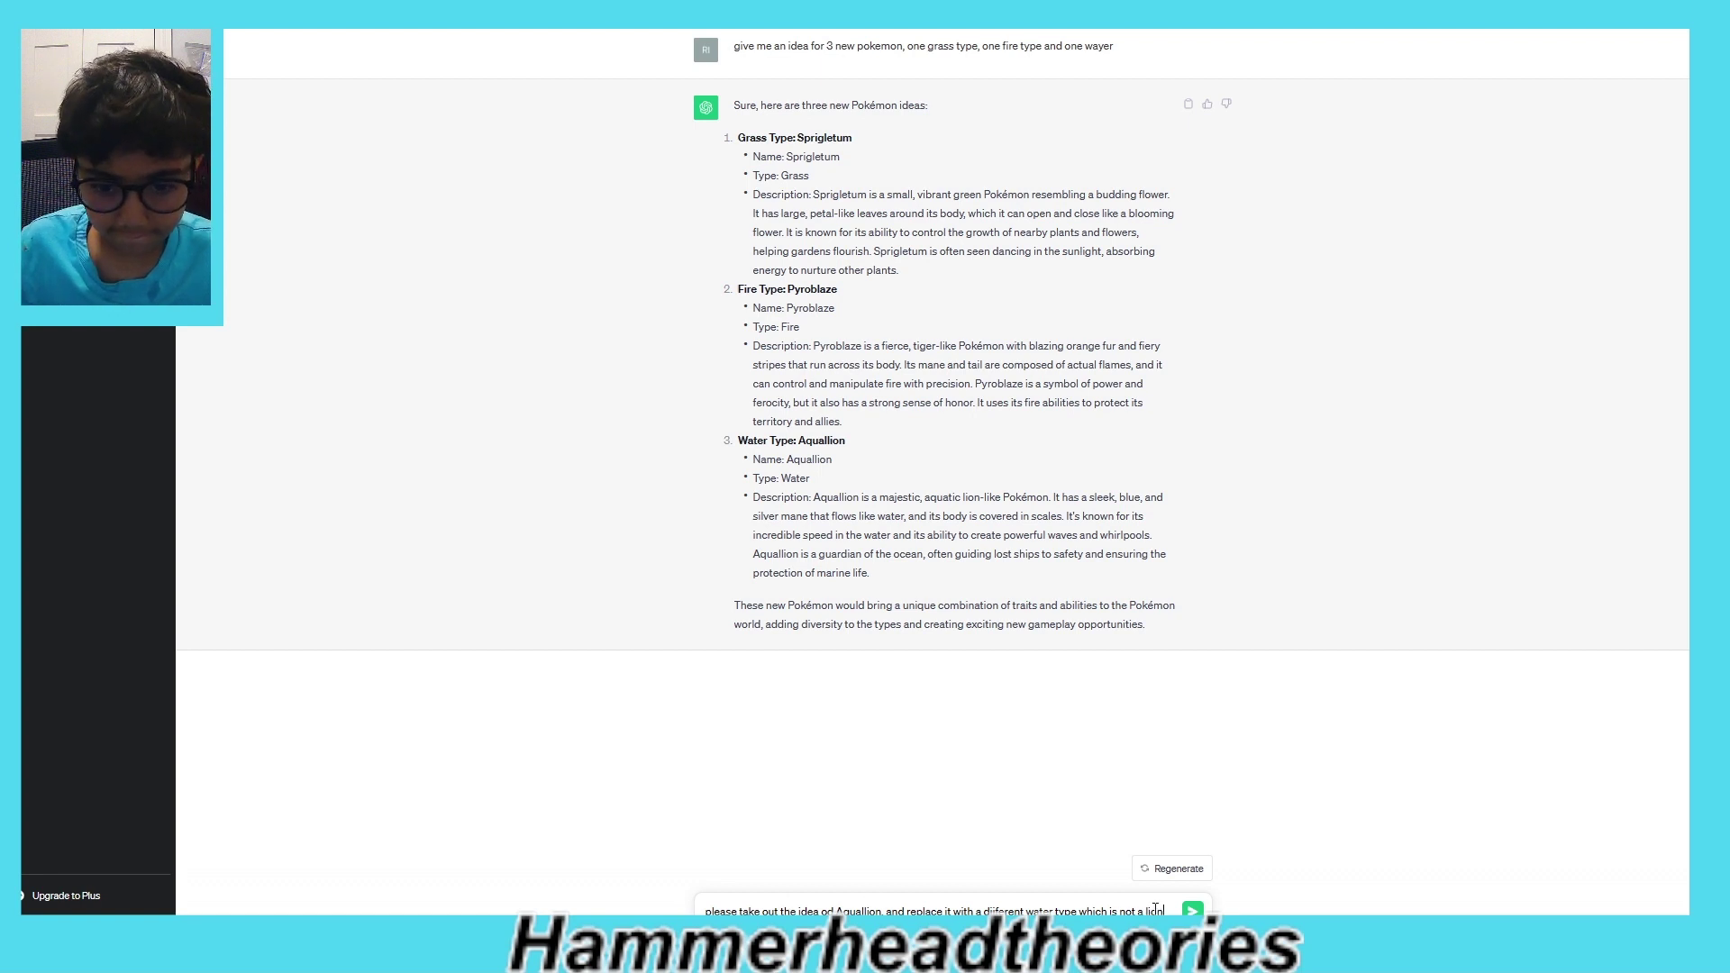
pyautogui.press('Return')
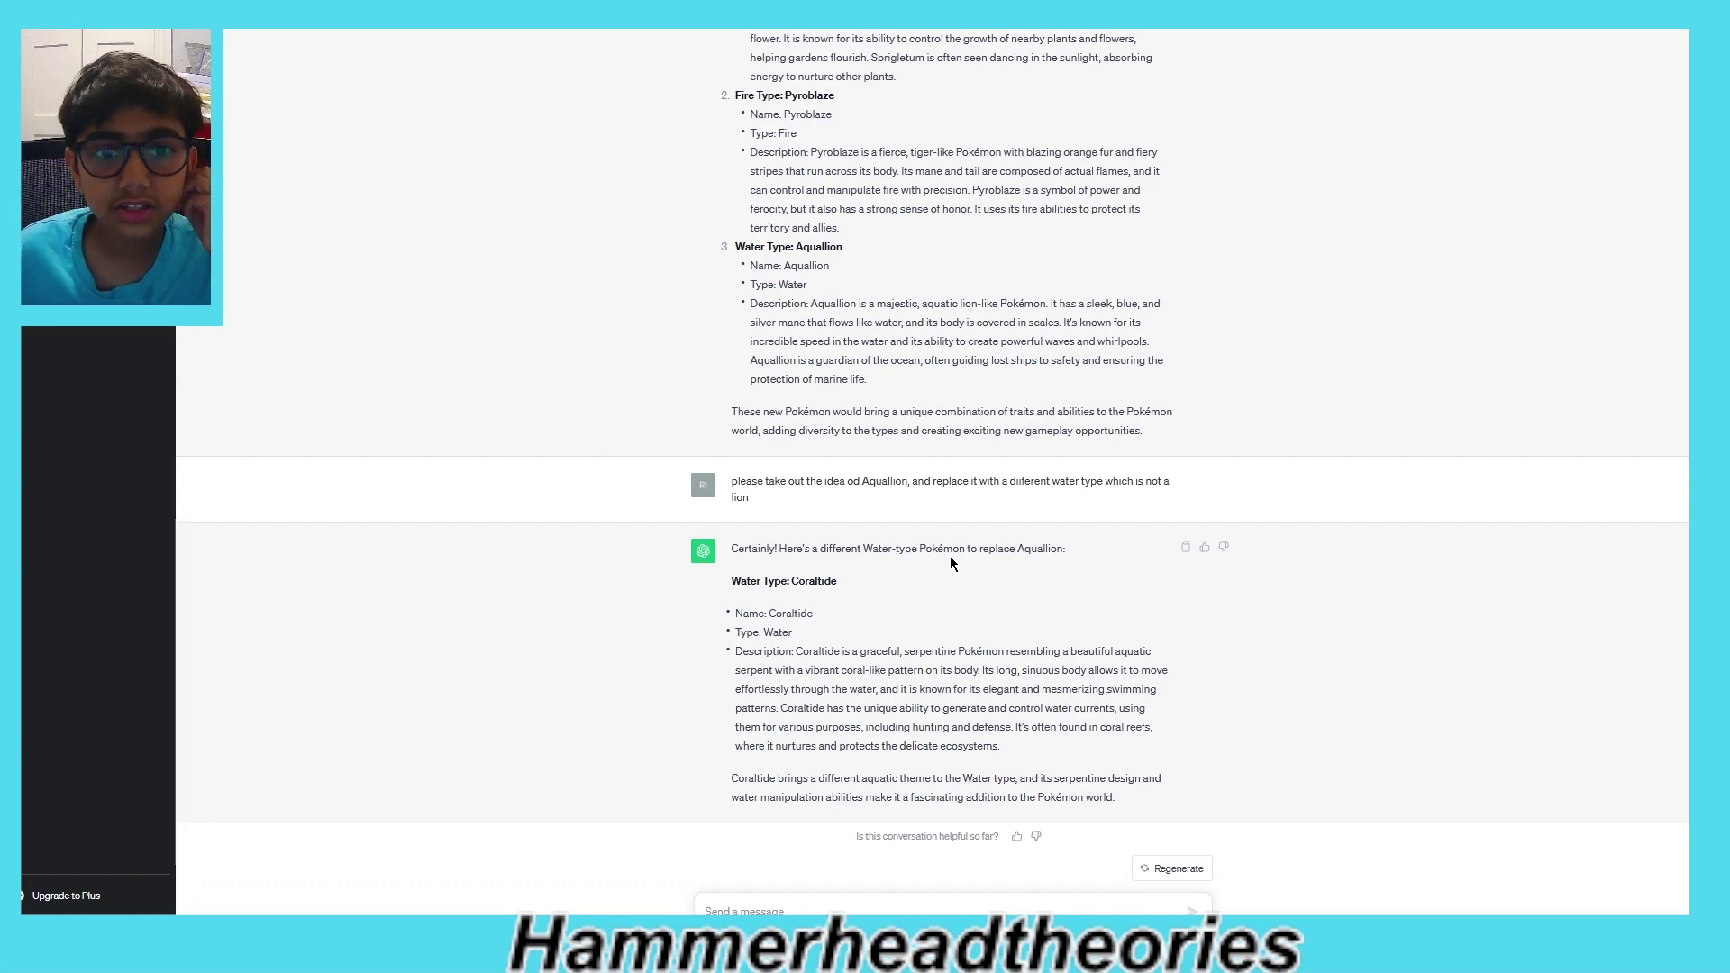
# Step: Scroll through the conversation to review Coraltide, the new serpentine coral-patterned water type
pyautogui.scroll(2, 950, 559)
pyautogui.scroll(-2, 834, 411)
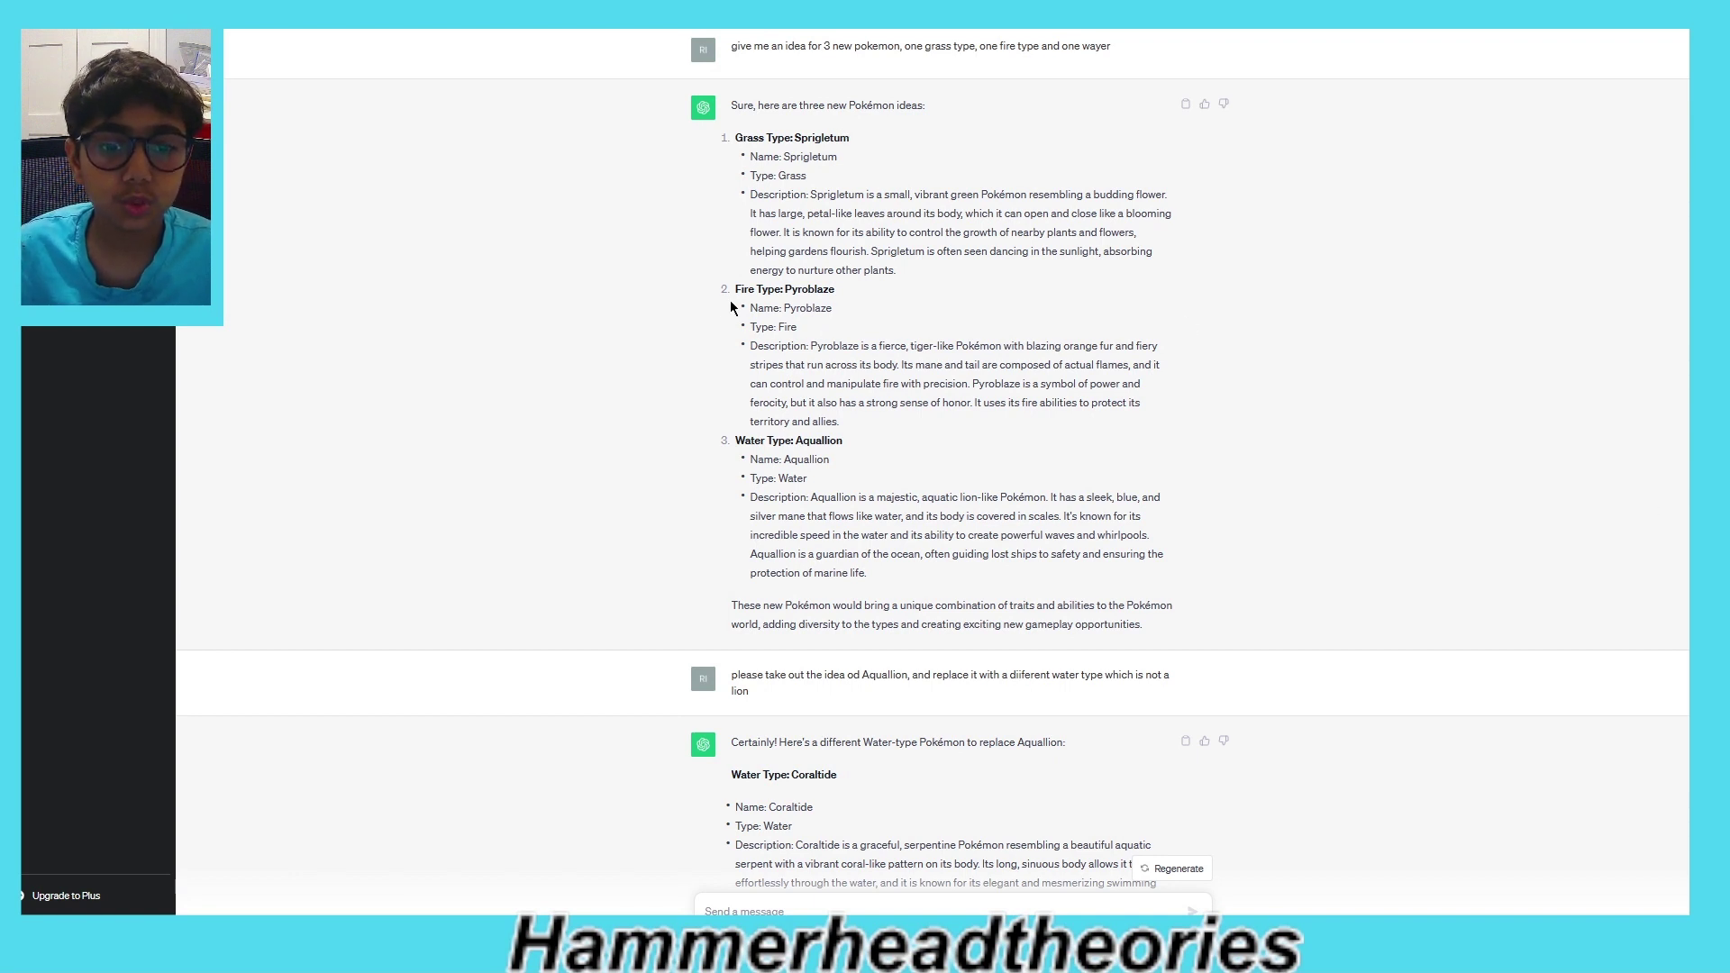
# Step: Send 'give me a three stage evolution line for sprigletum', fixing the misspelled word first
pyautogui.click(707, 910)
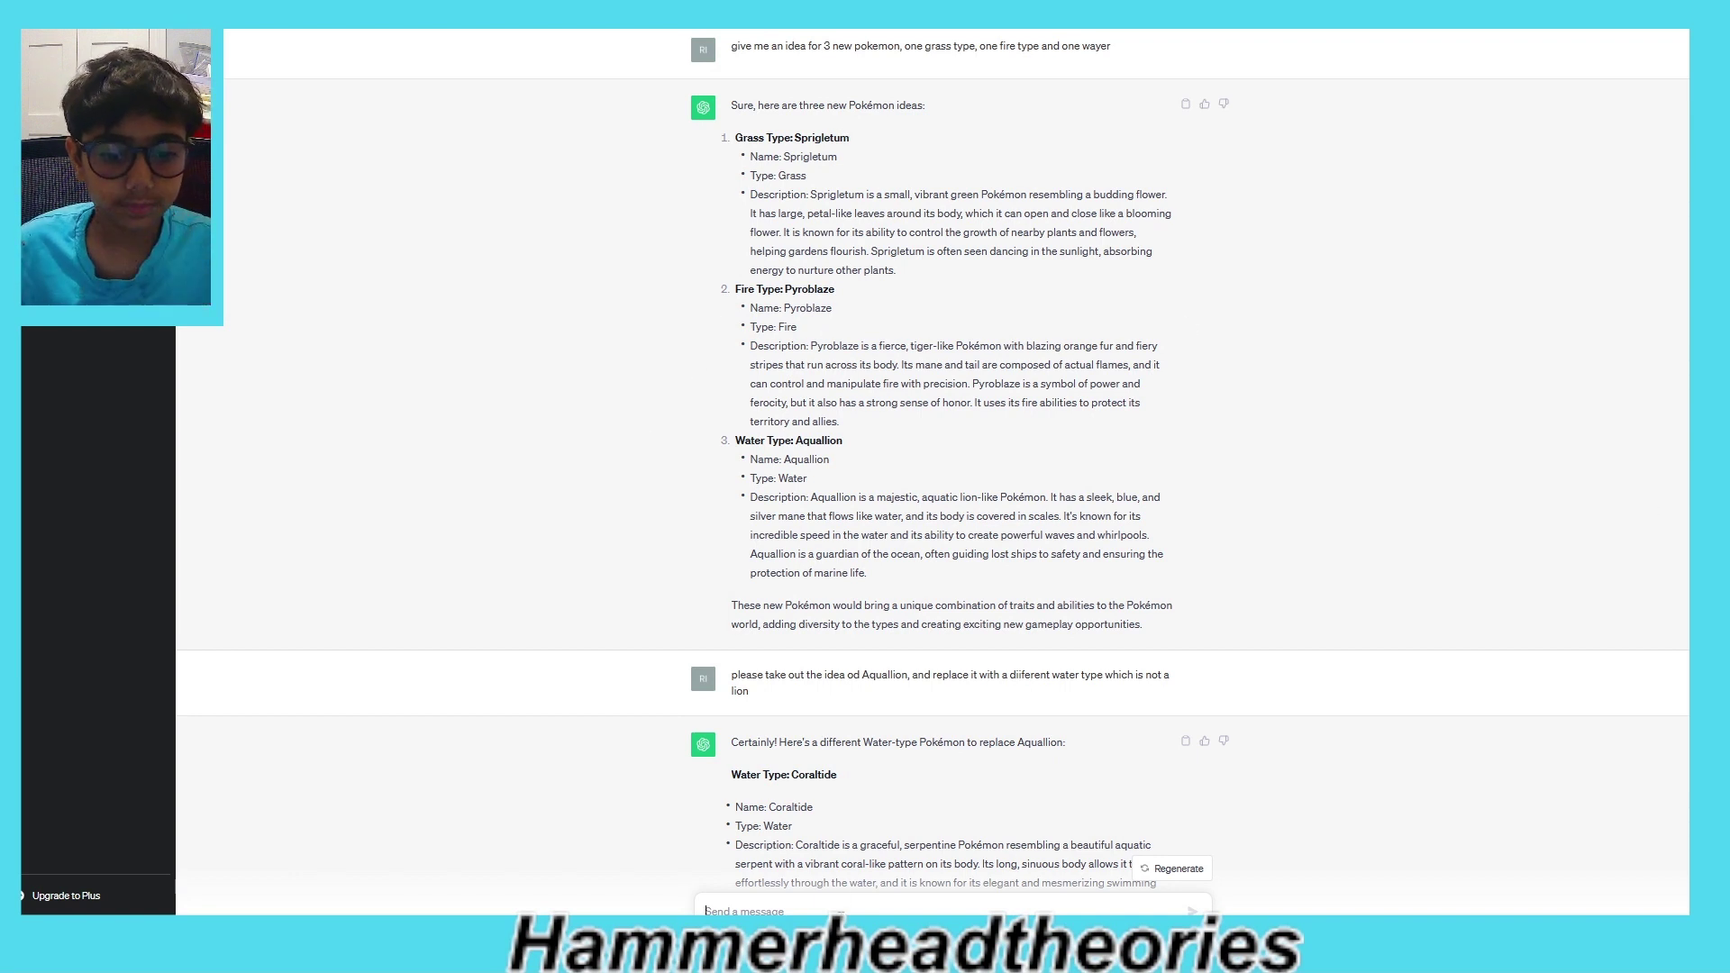
pyautogui.write('give a')
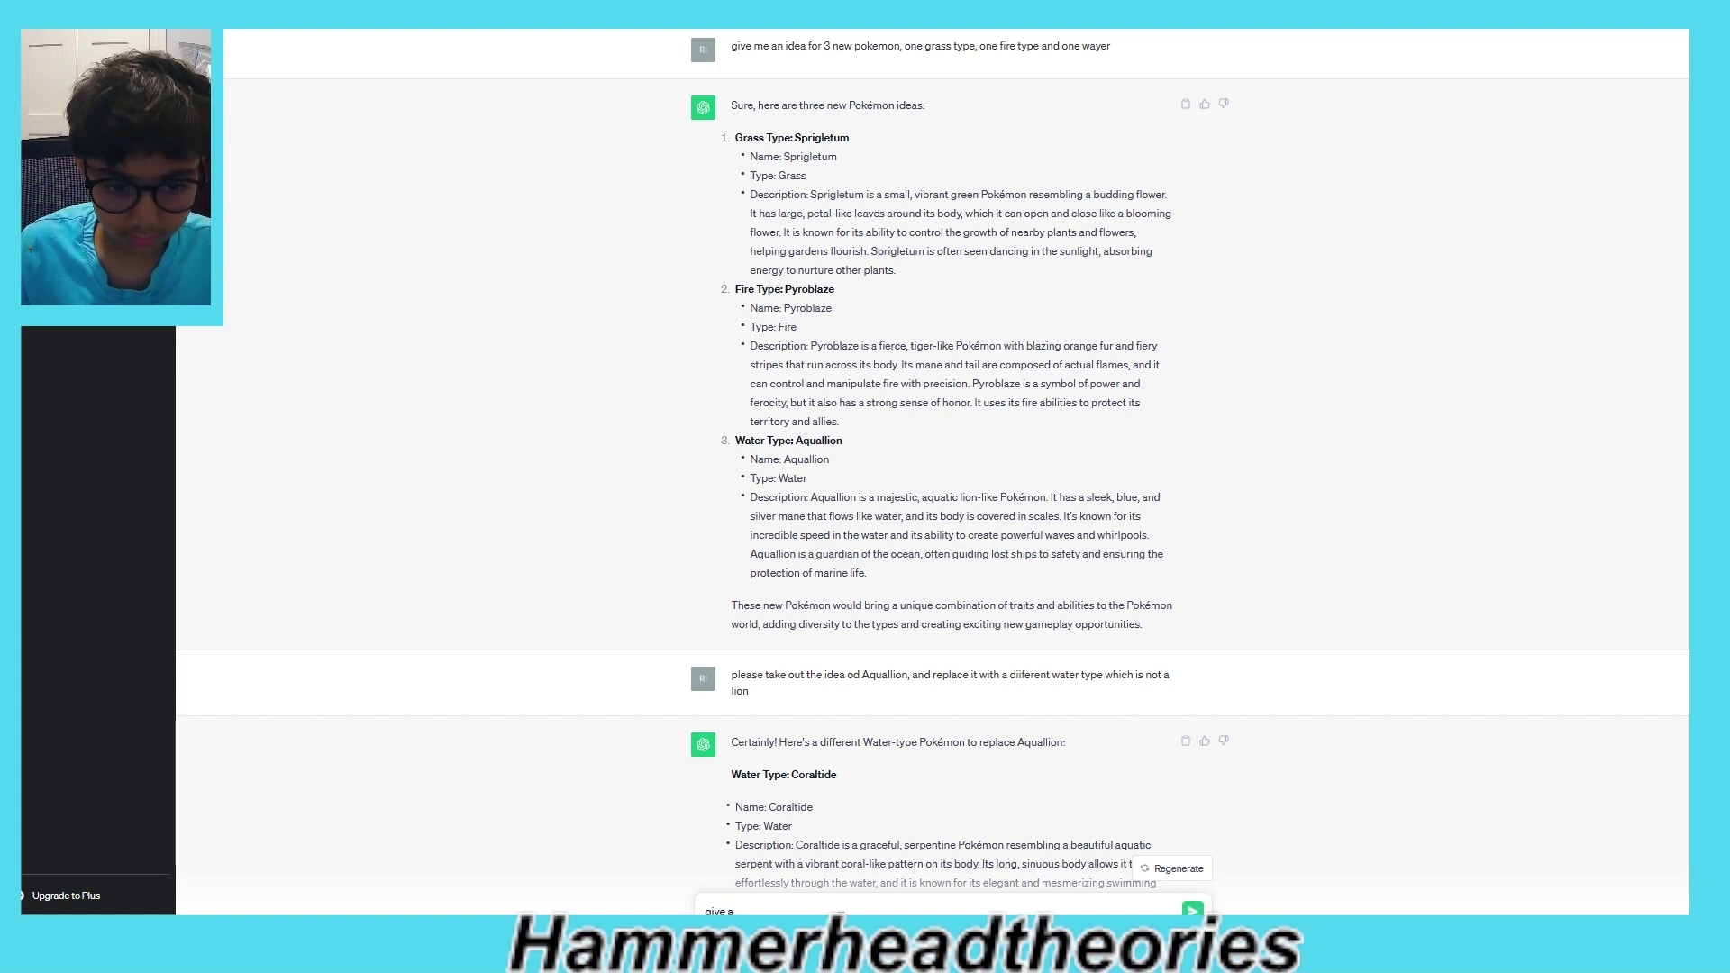
pyautogui.press('BackSpace')
pyautogui.write('me')
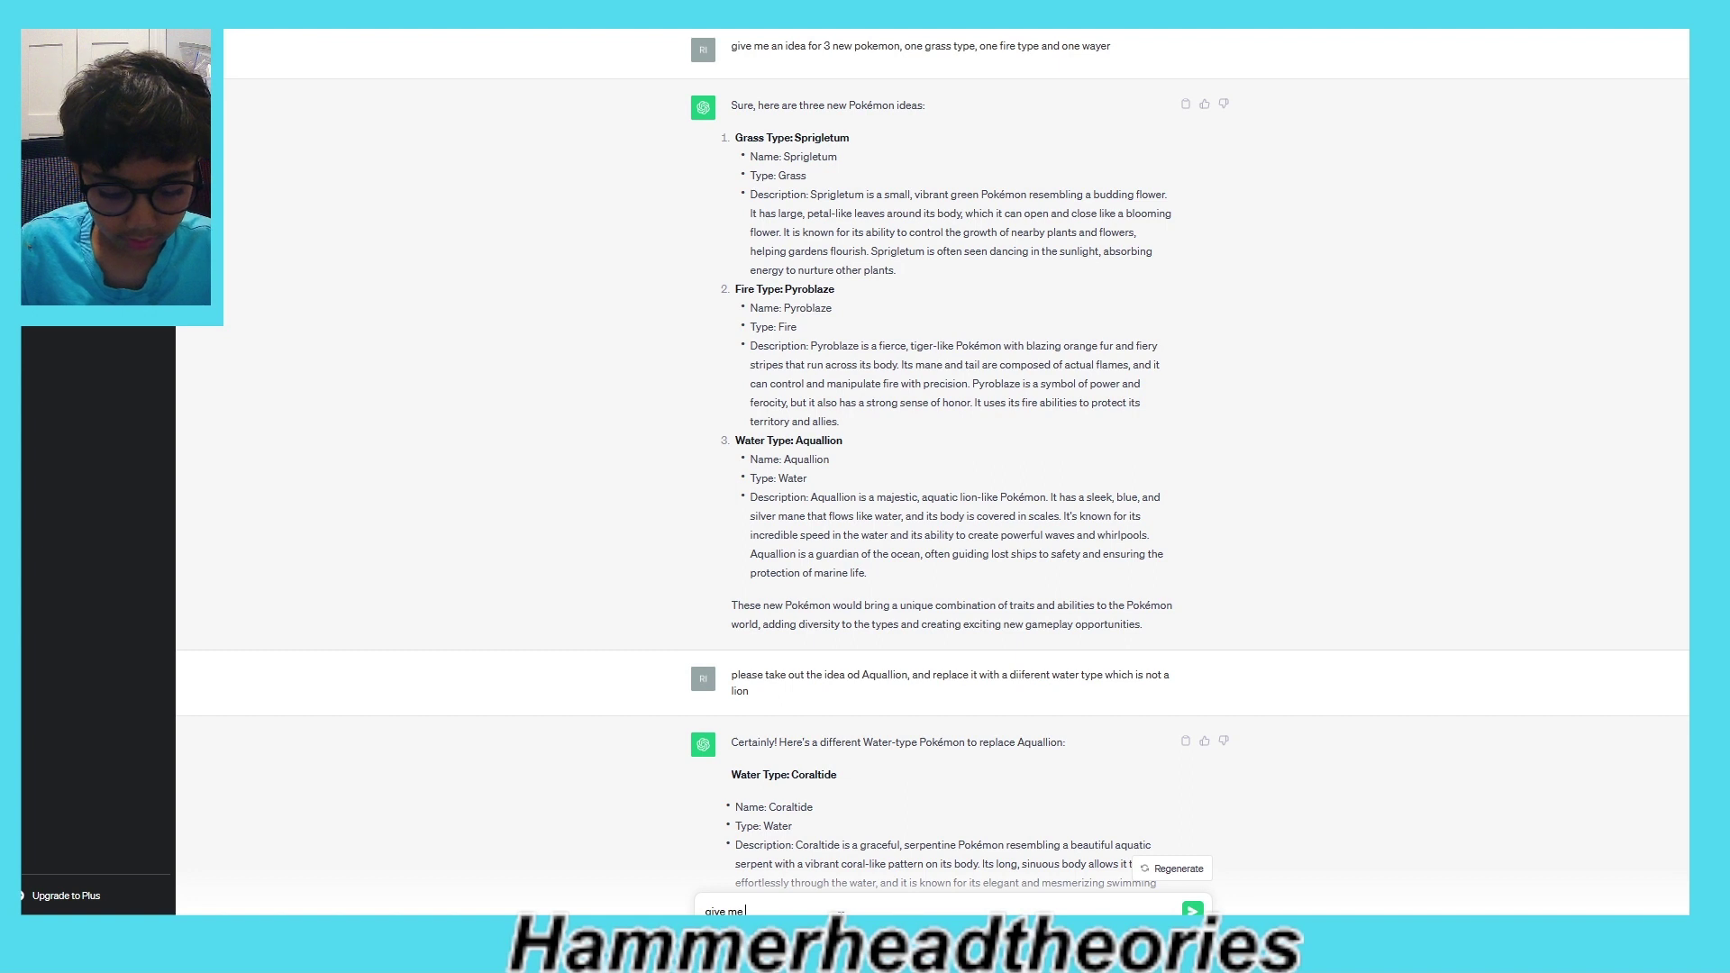
pyautogui.write(' a tre')
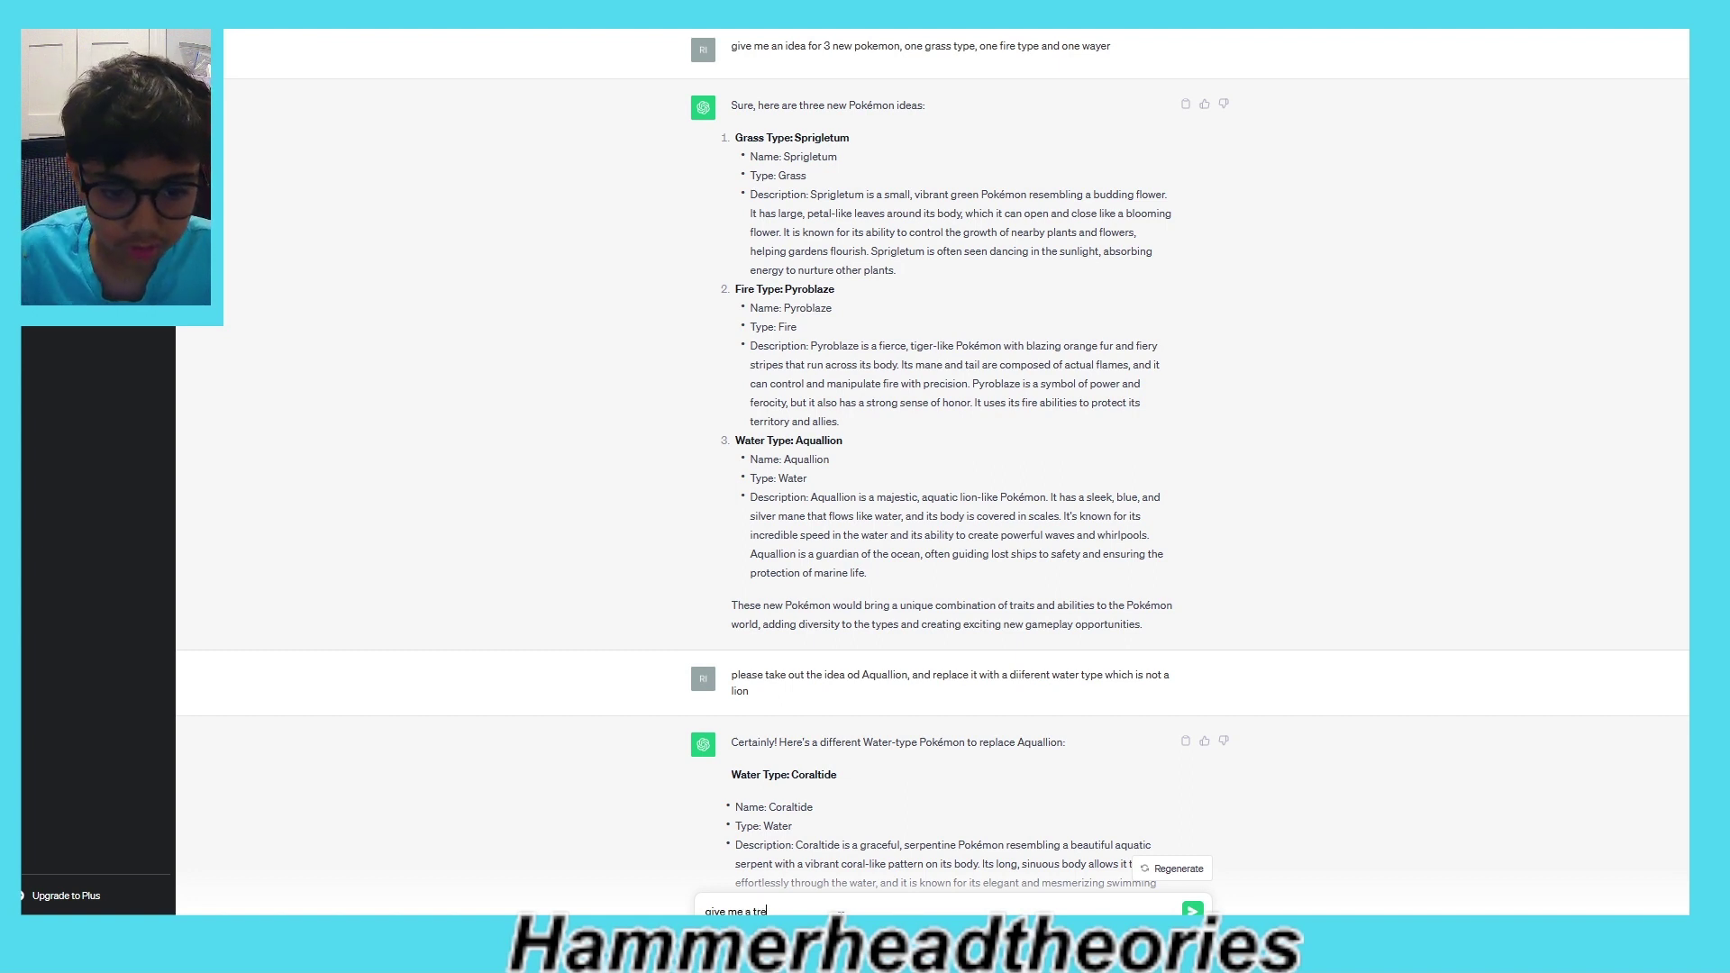
pyautogui.write('ehe')
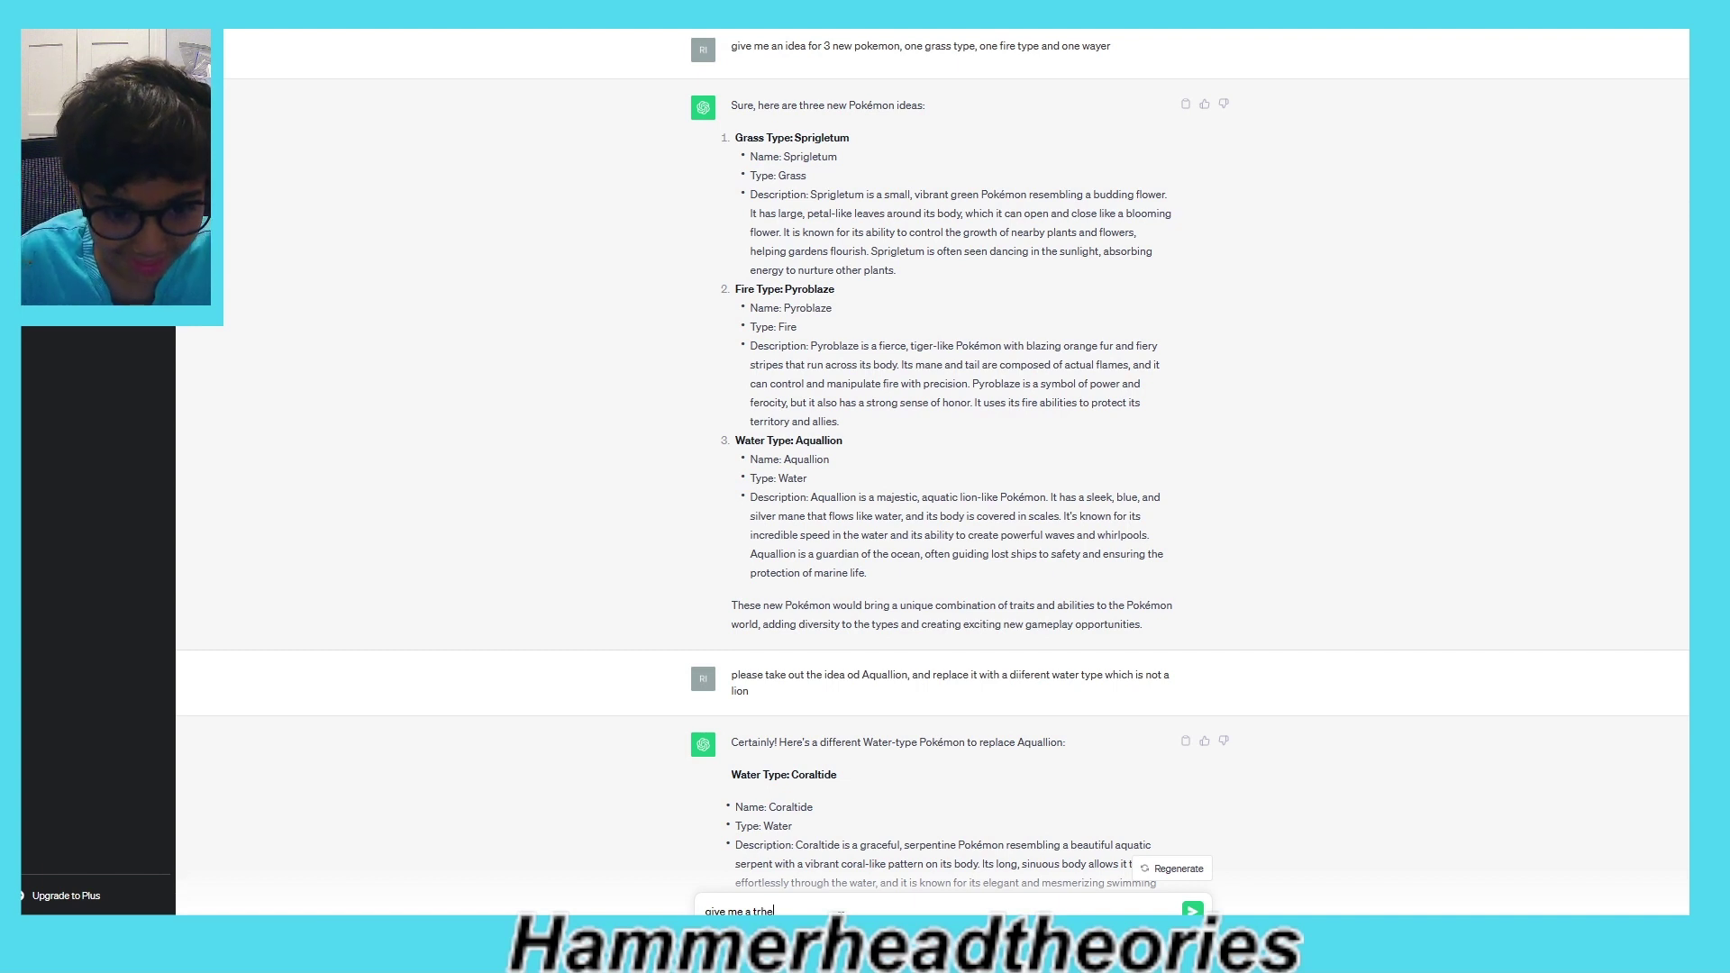
pyautogui.press('BackSpace')
pyautogui.press('BackSpace')
pyautogui.press('BackSpace')
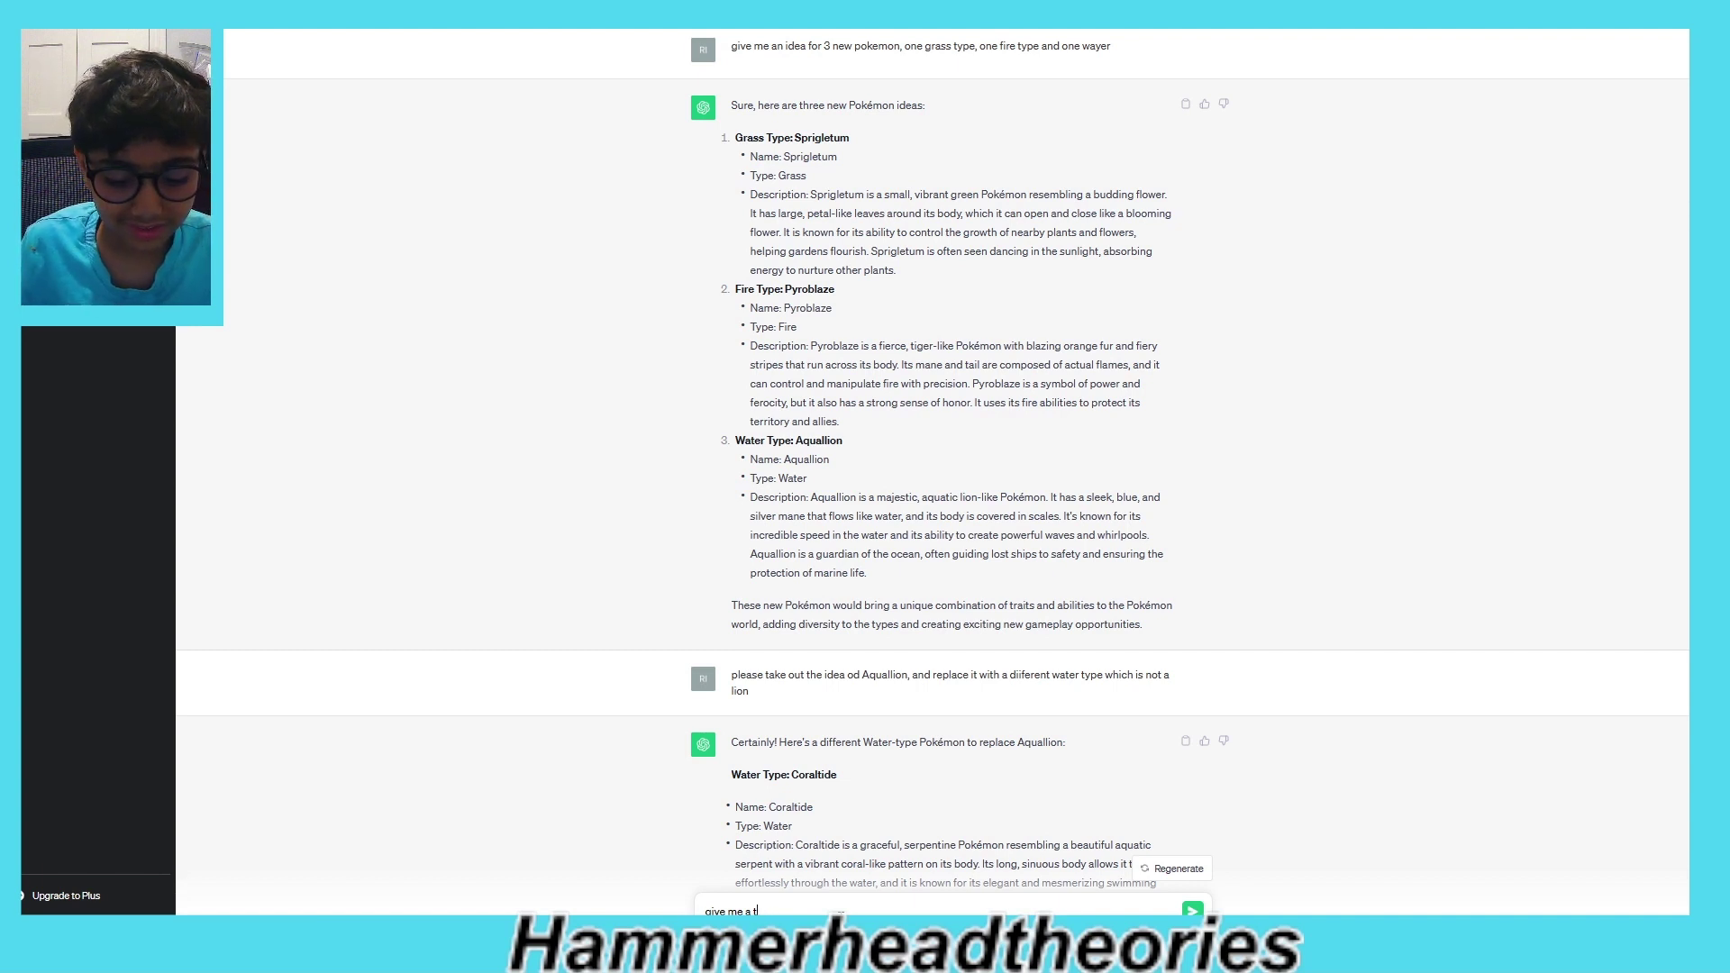
pyautogui.write('hree stage evalu')
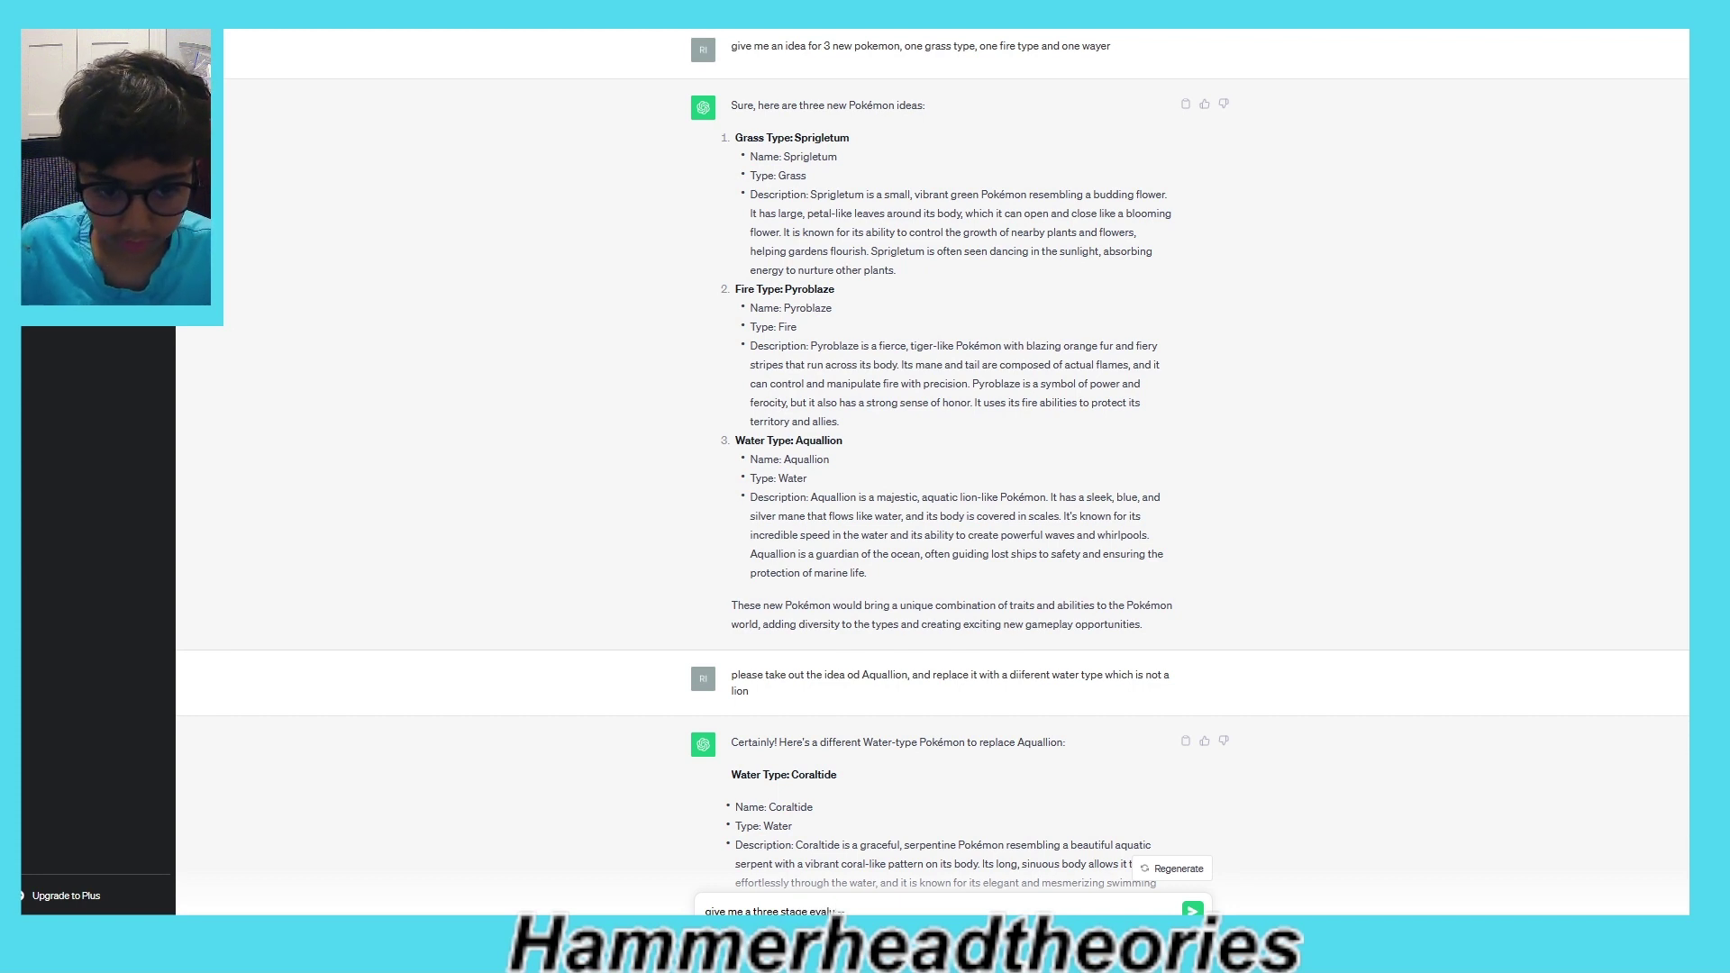
pyautogui.press('BackSpace')
pyautogui.write('otion line for')
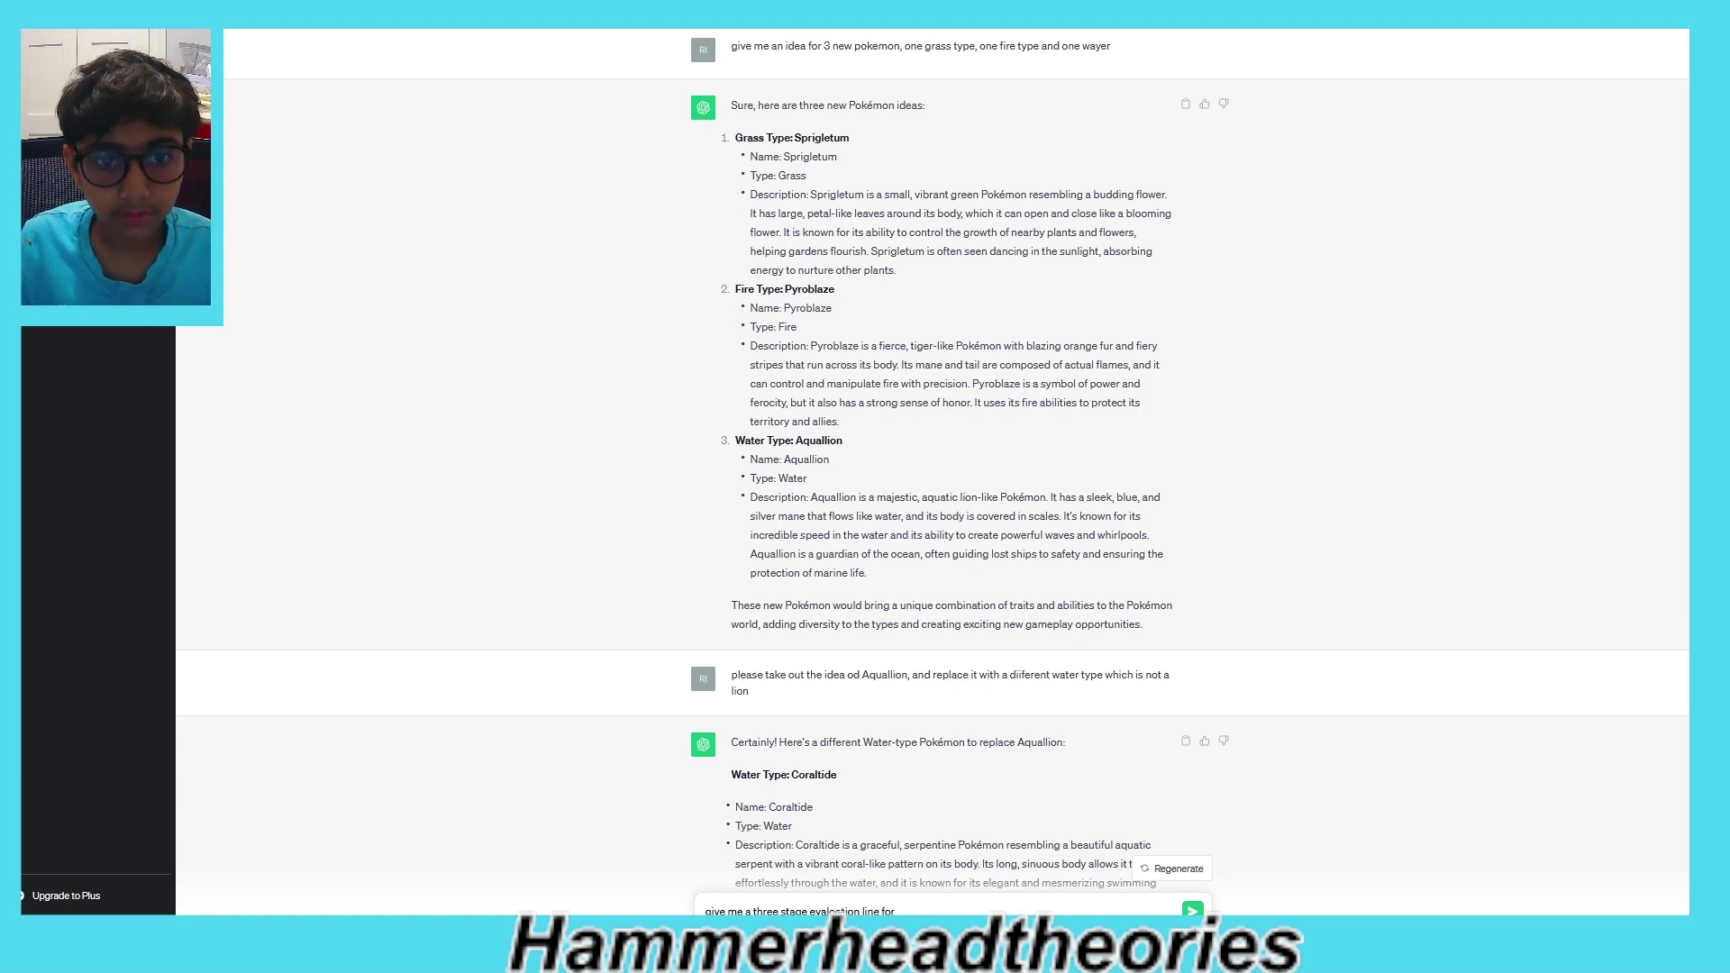
pyautogui.write(' spri')
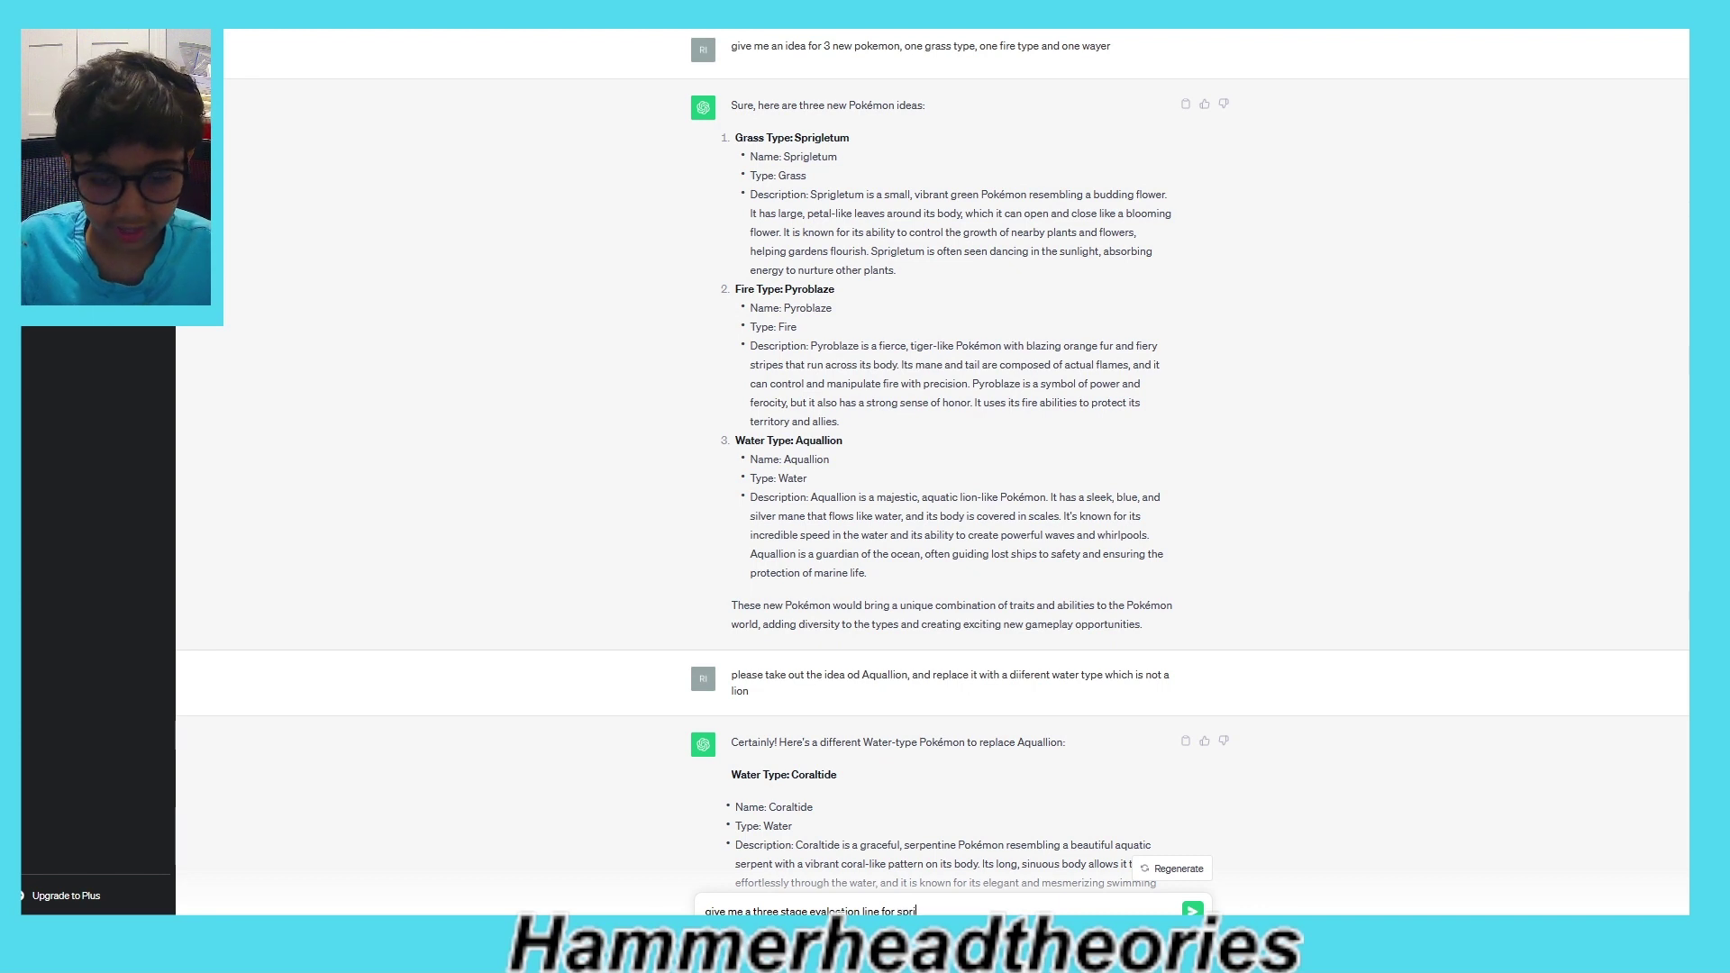
pyautogui.write('g')
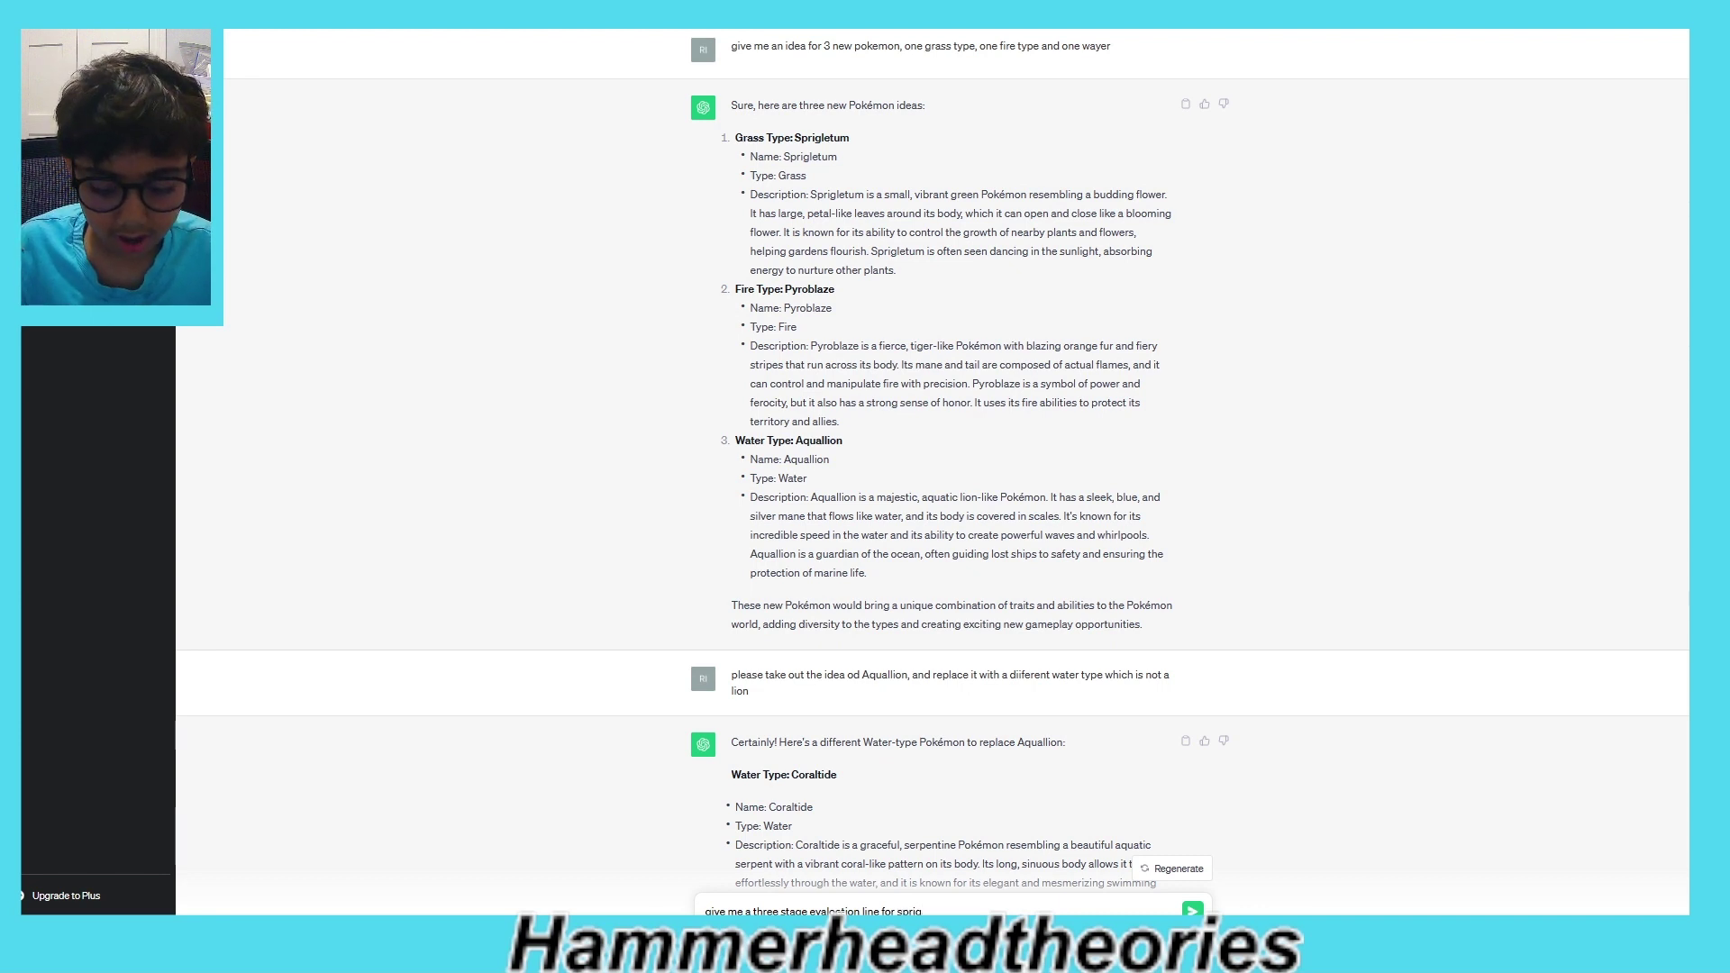
pyautogui.write('letum')
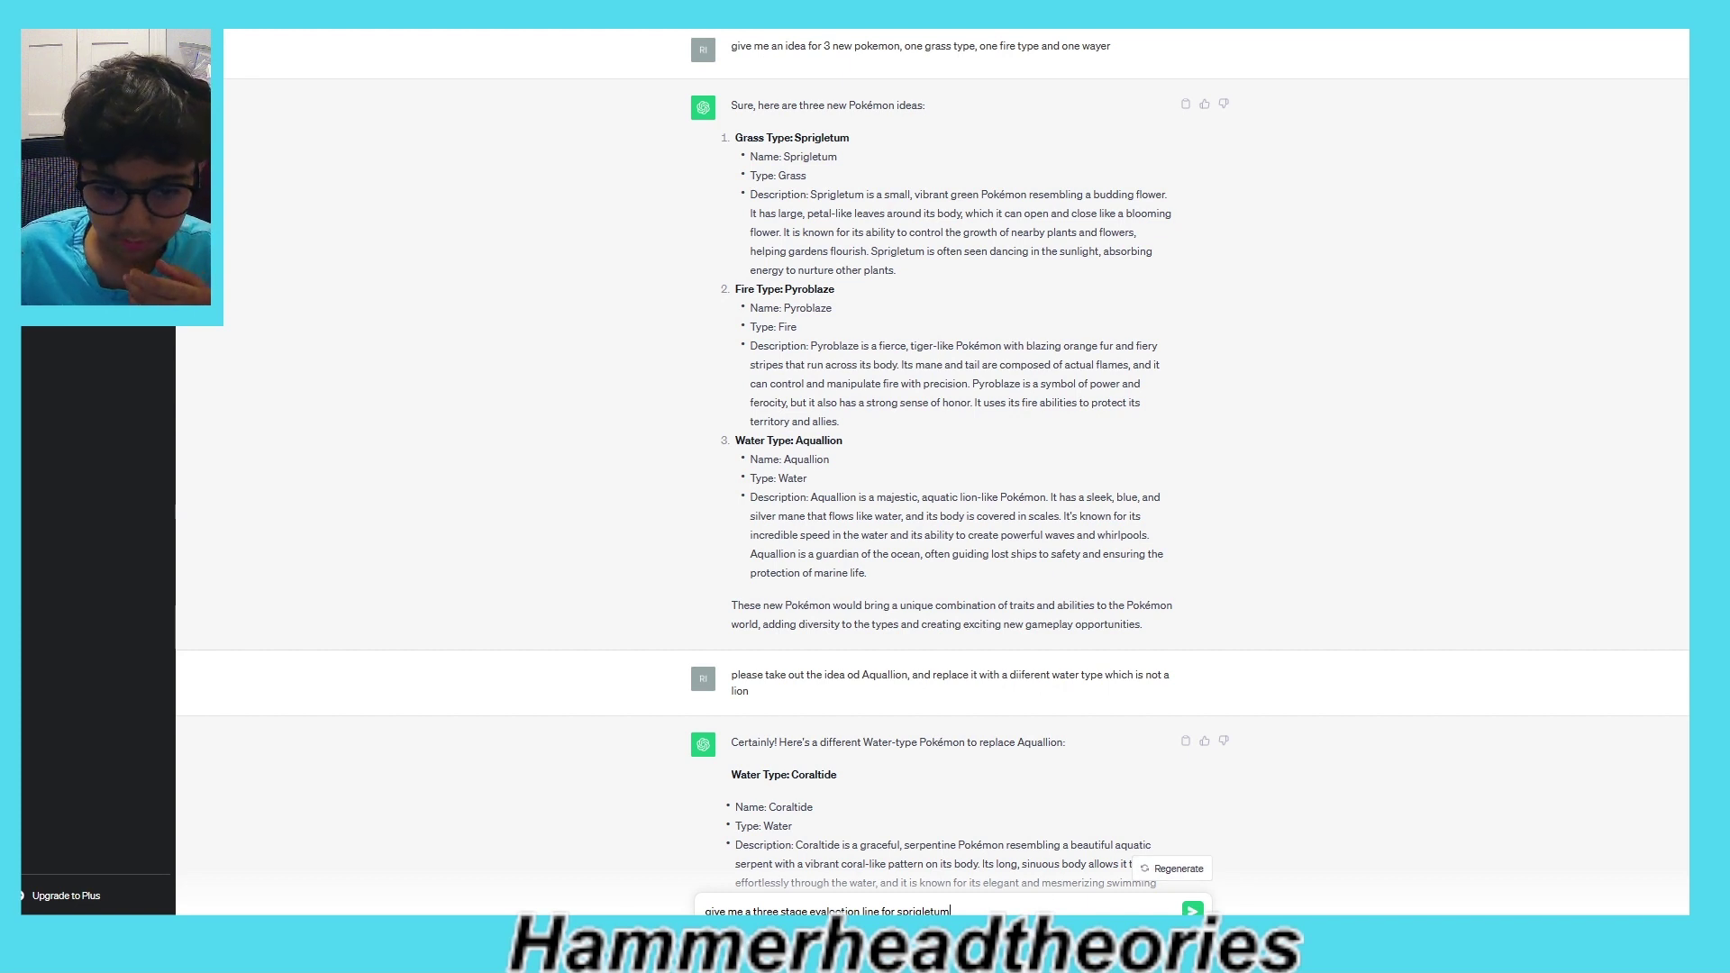
pyautogui.rightClick(852, 910)
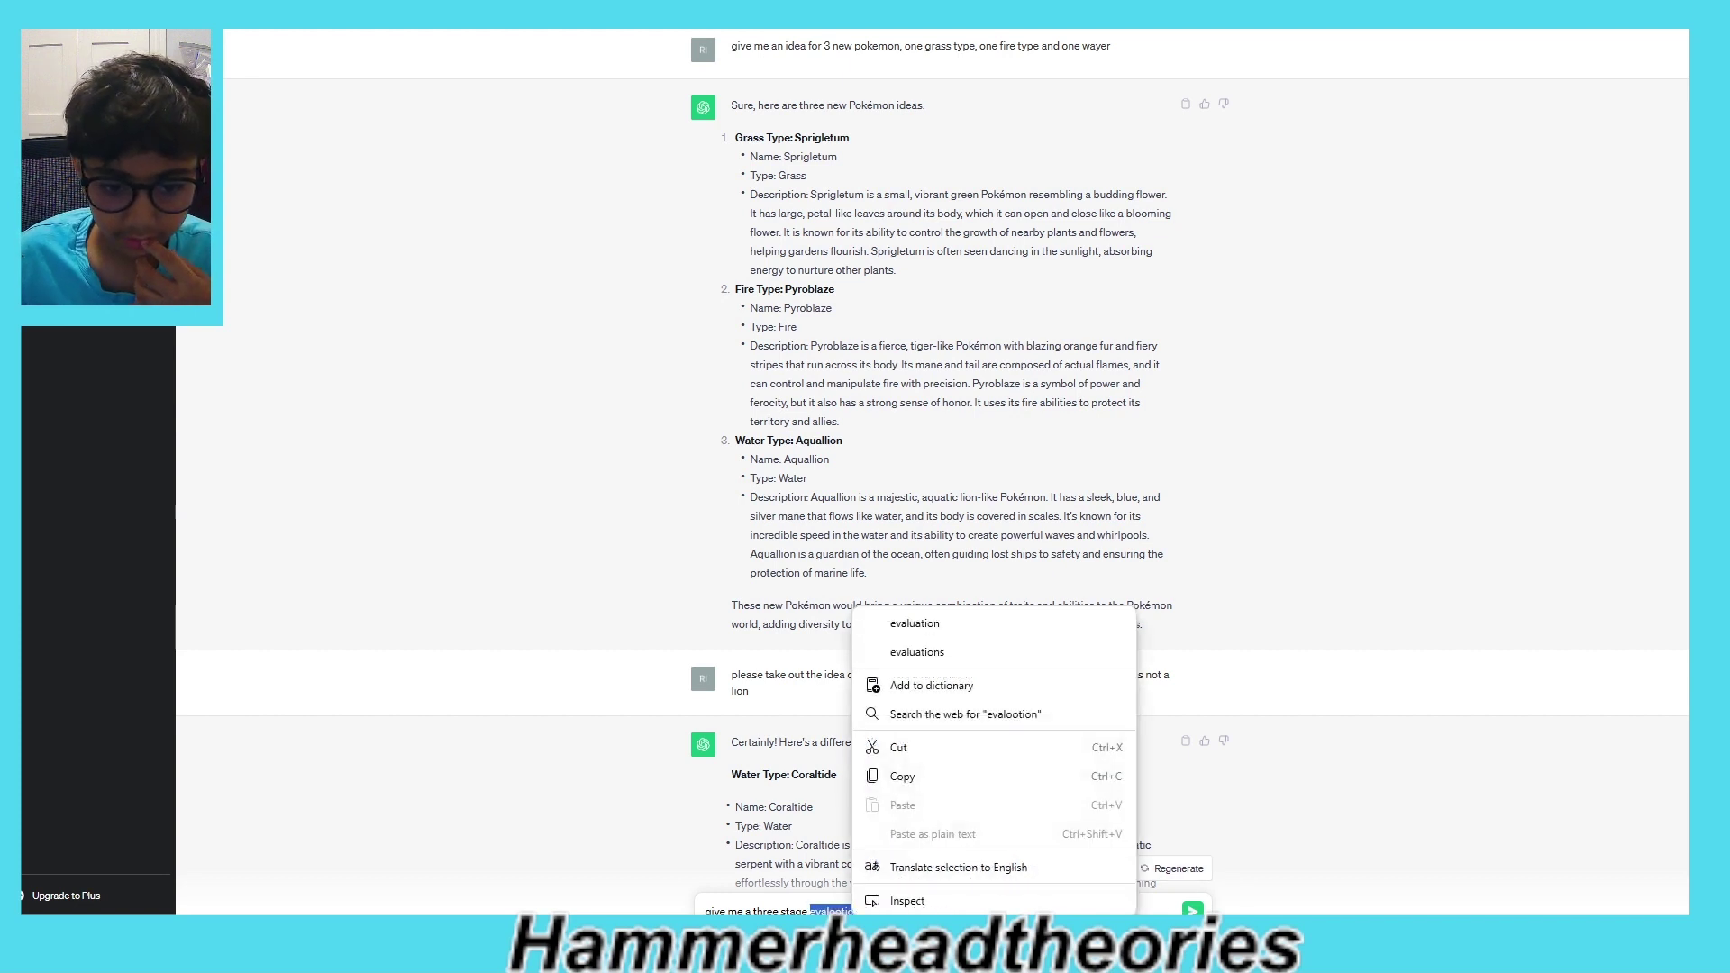
pyautogui.click(942, 624)
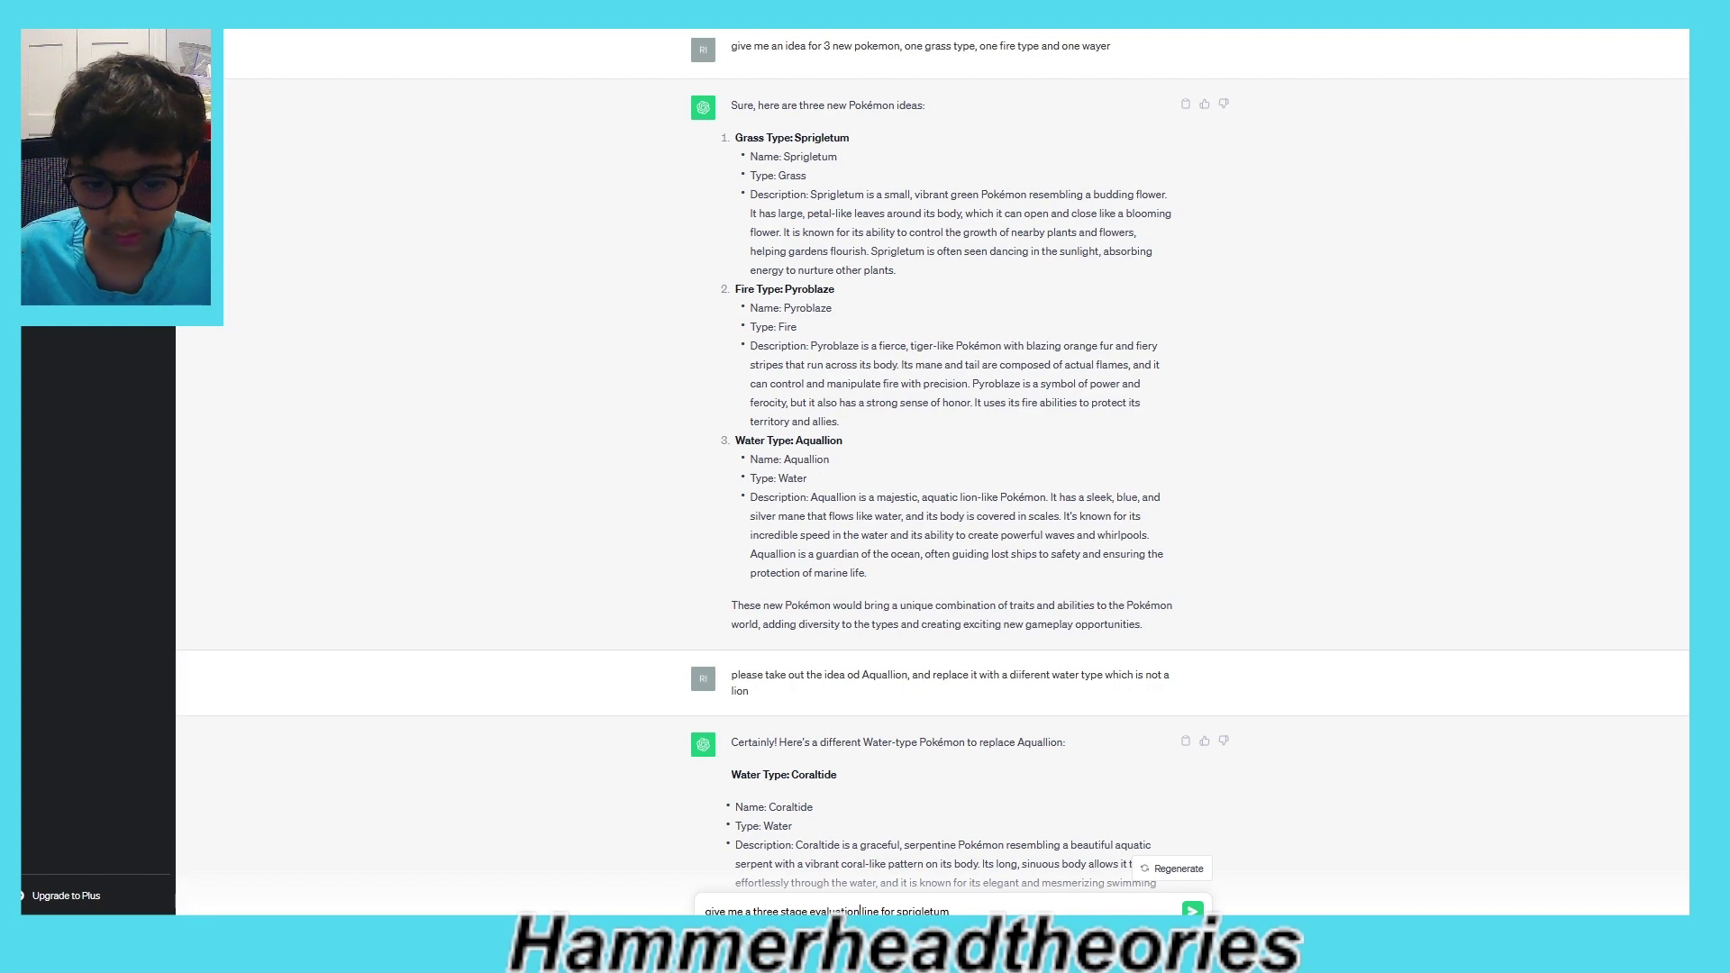
pyautogui.press('Return')
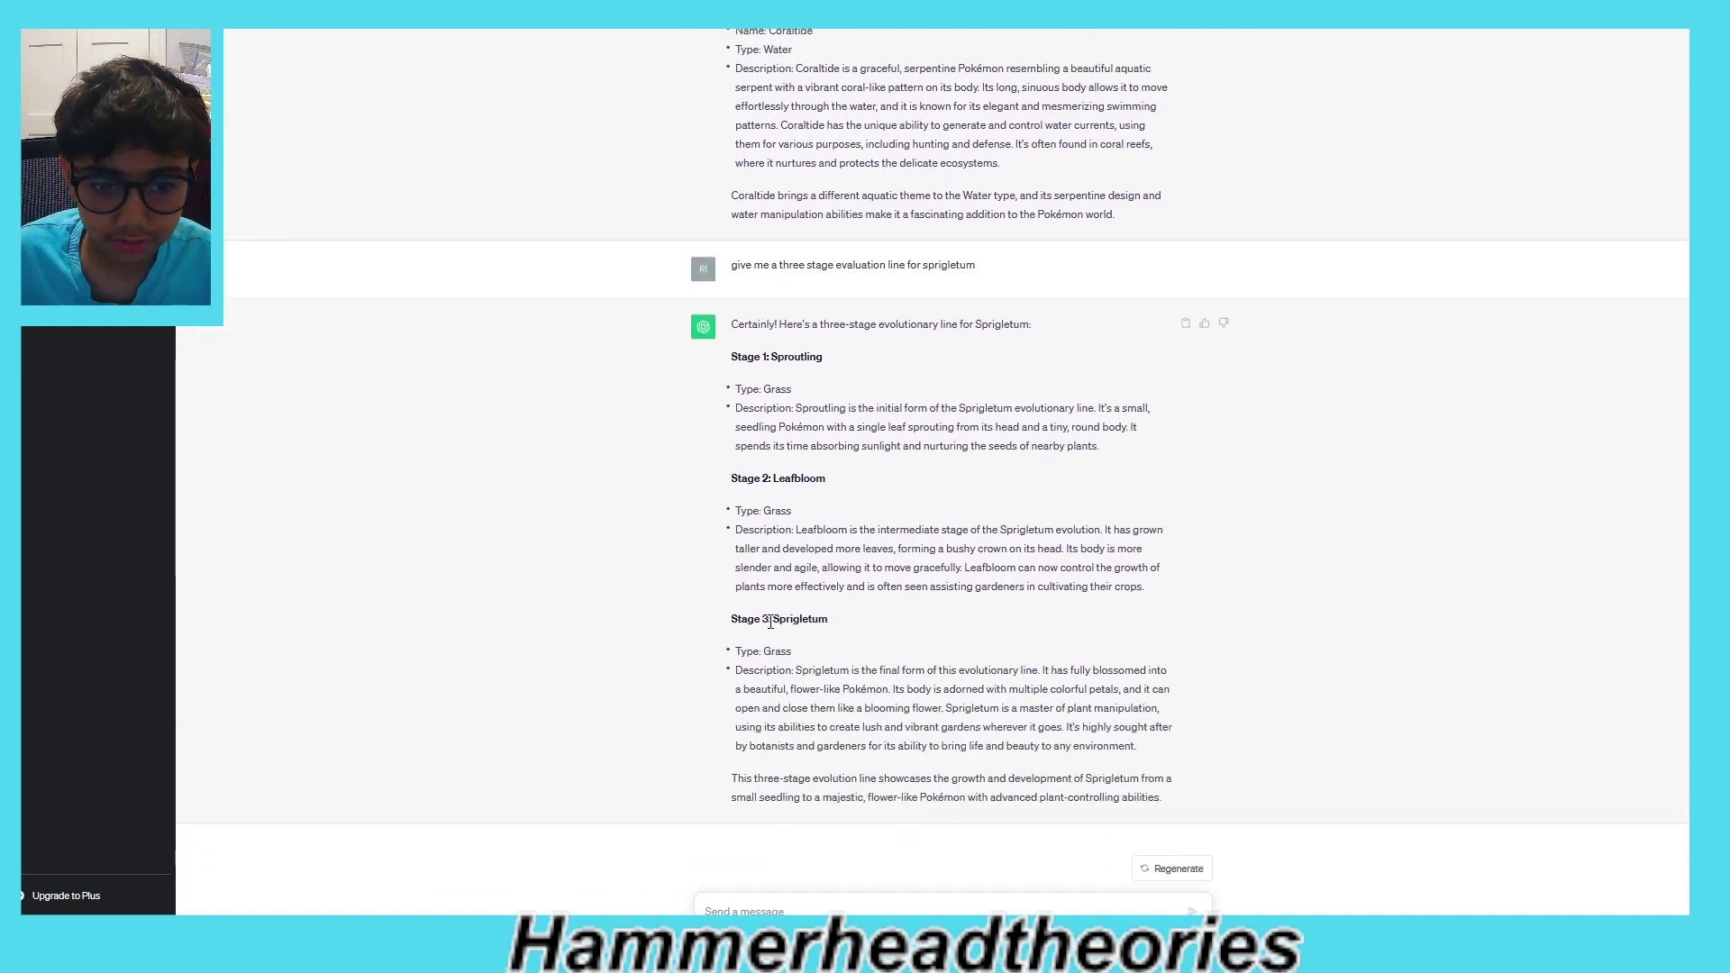
# Step: Review the Sprouting, Leafbloom, Sprigletum evolution line, briefly selecting the Stage 3 name
pyautogui.moveTo(768, 619); pyautogui.dragTo(830, 618)
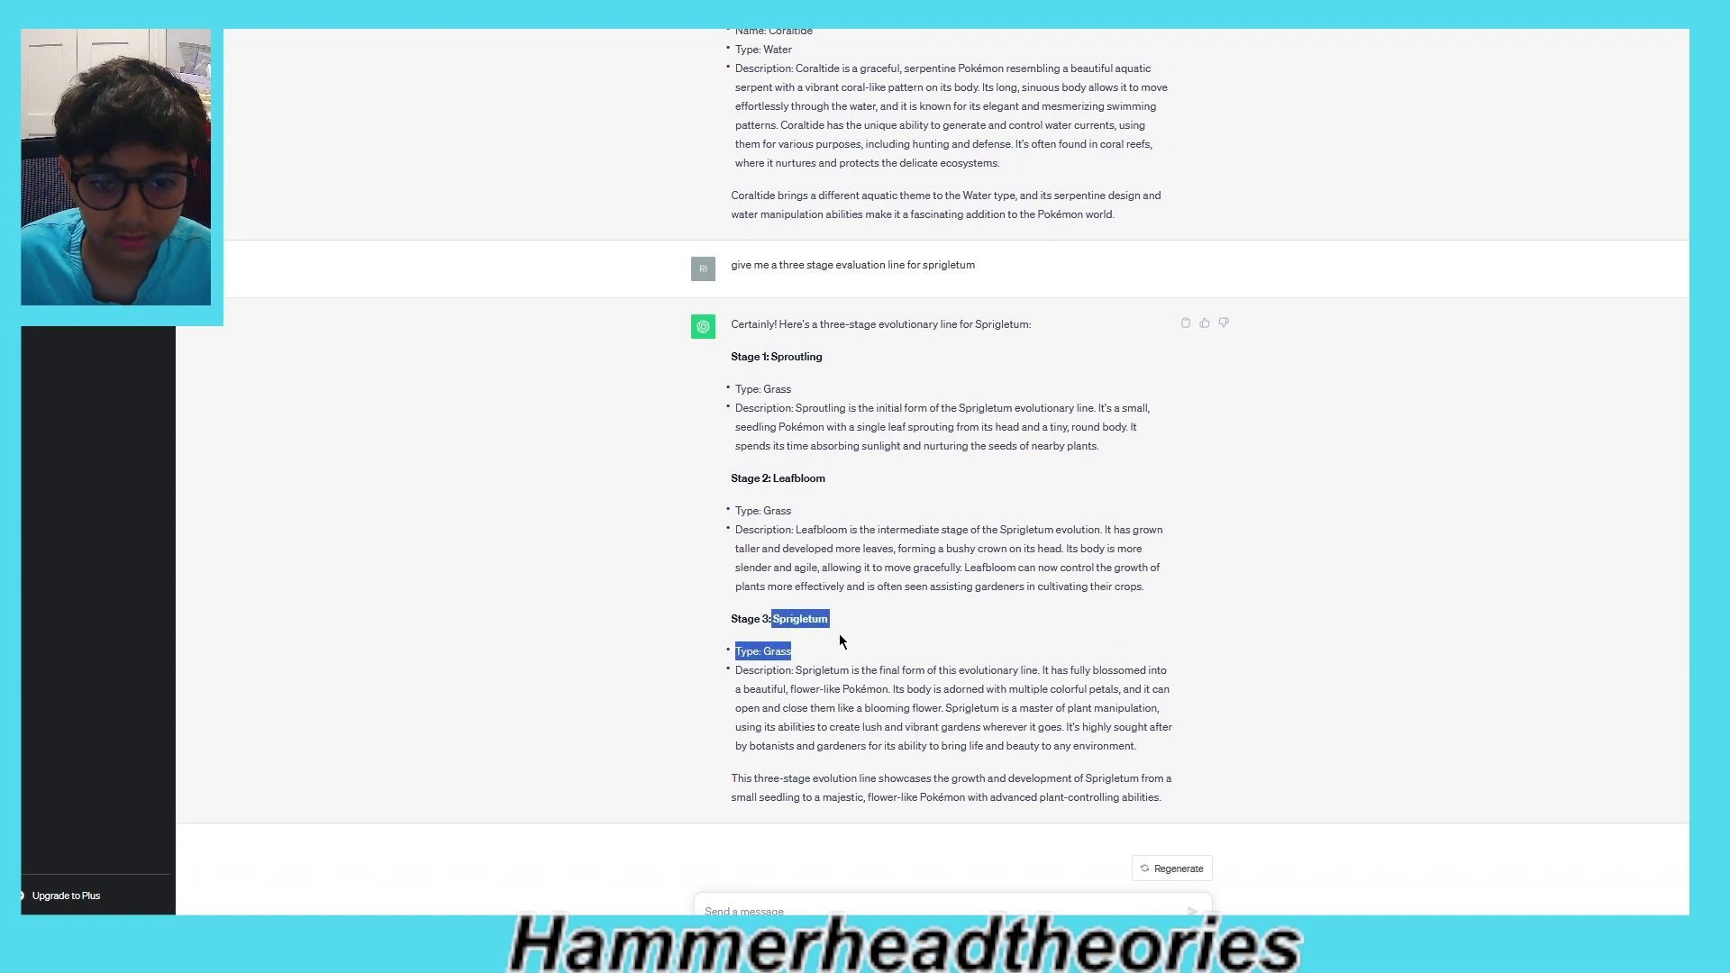
pyautogui.click(615, 501)
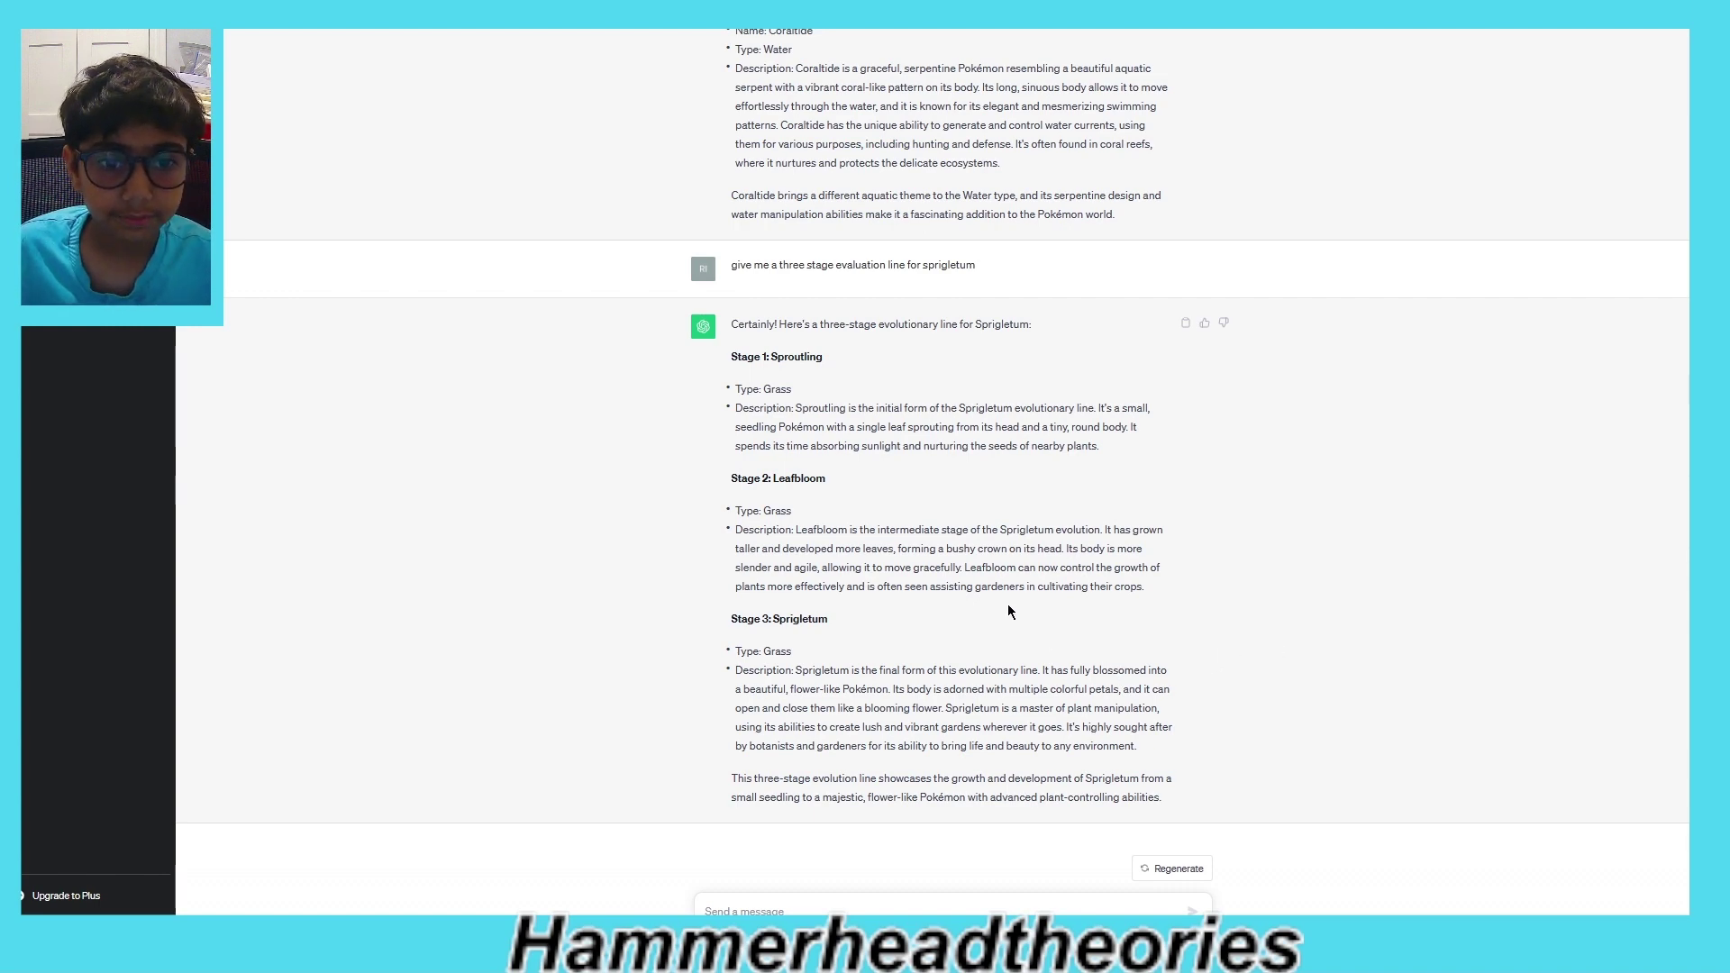
pyautogui.scroll(4, 970, 713)
pyautogui.scroll(1, 970, 713)
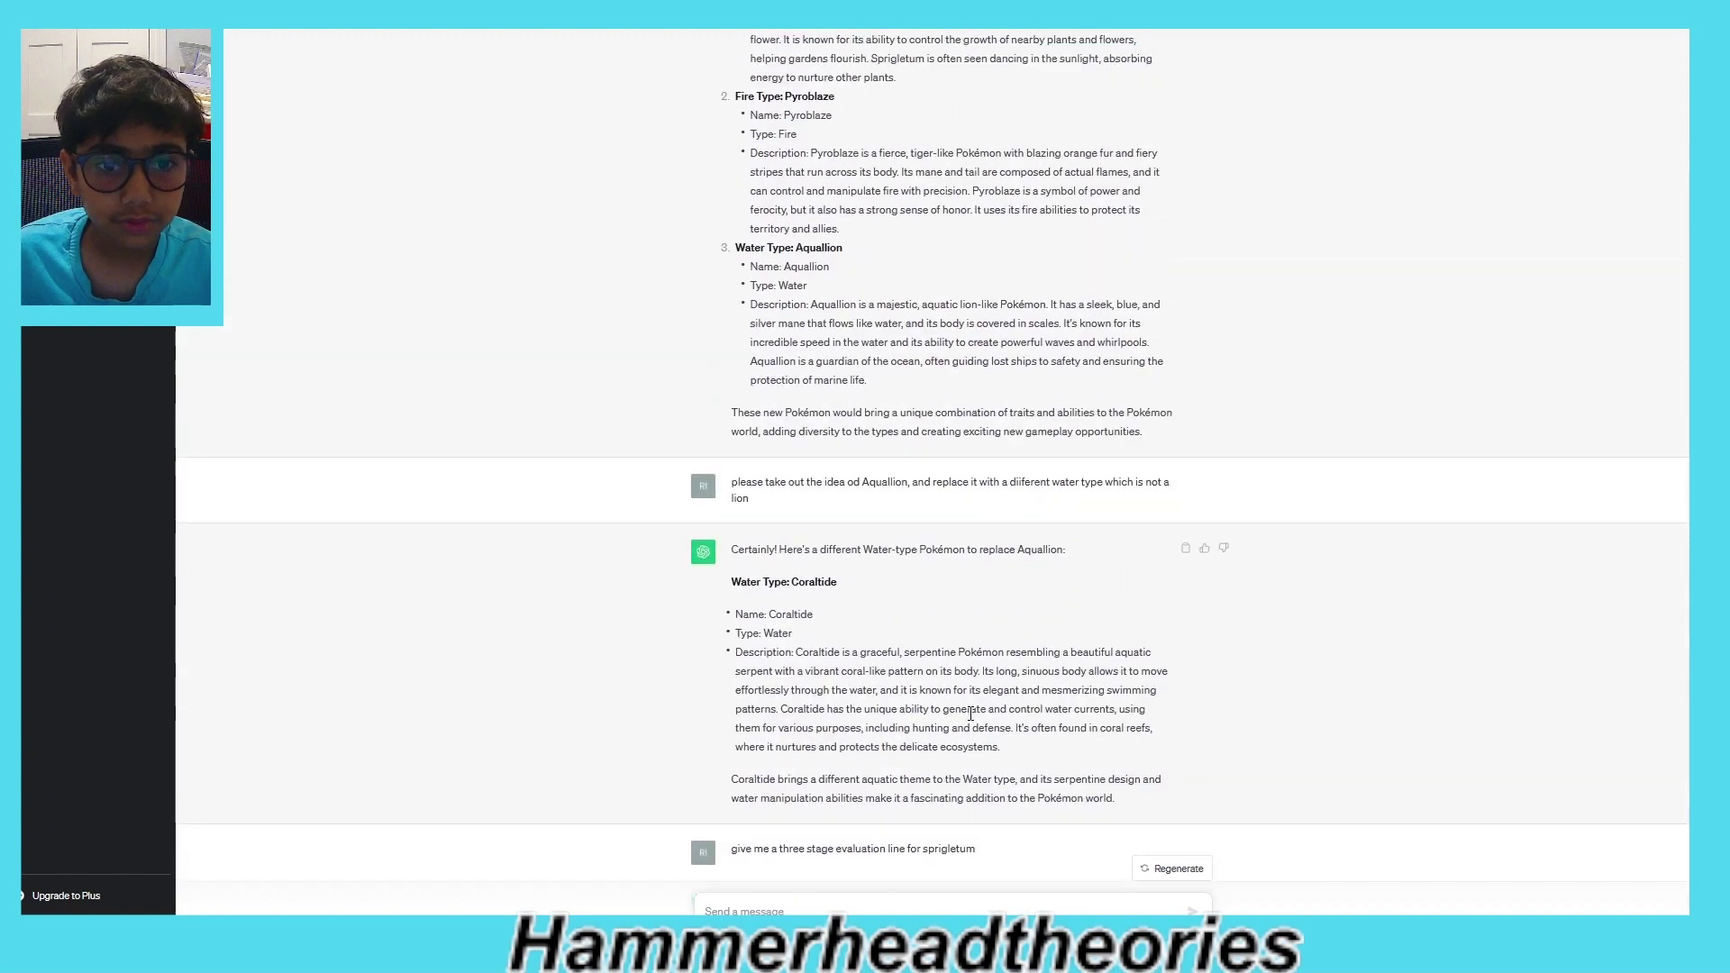
pyautogui.scroll(-5, 937, 718)
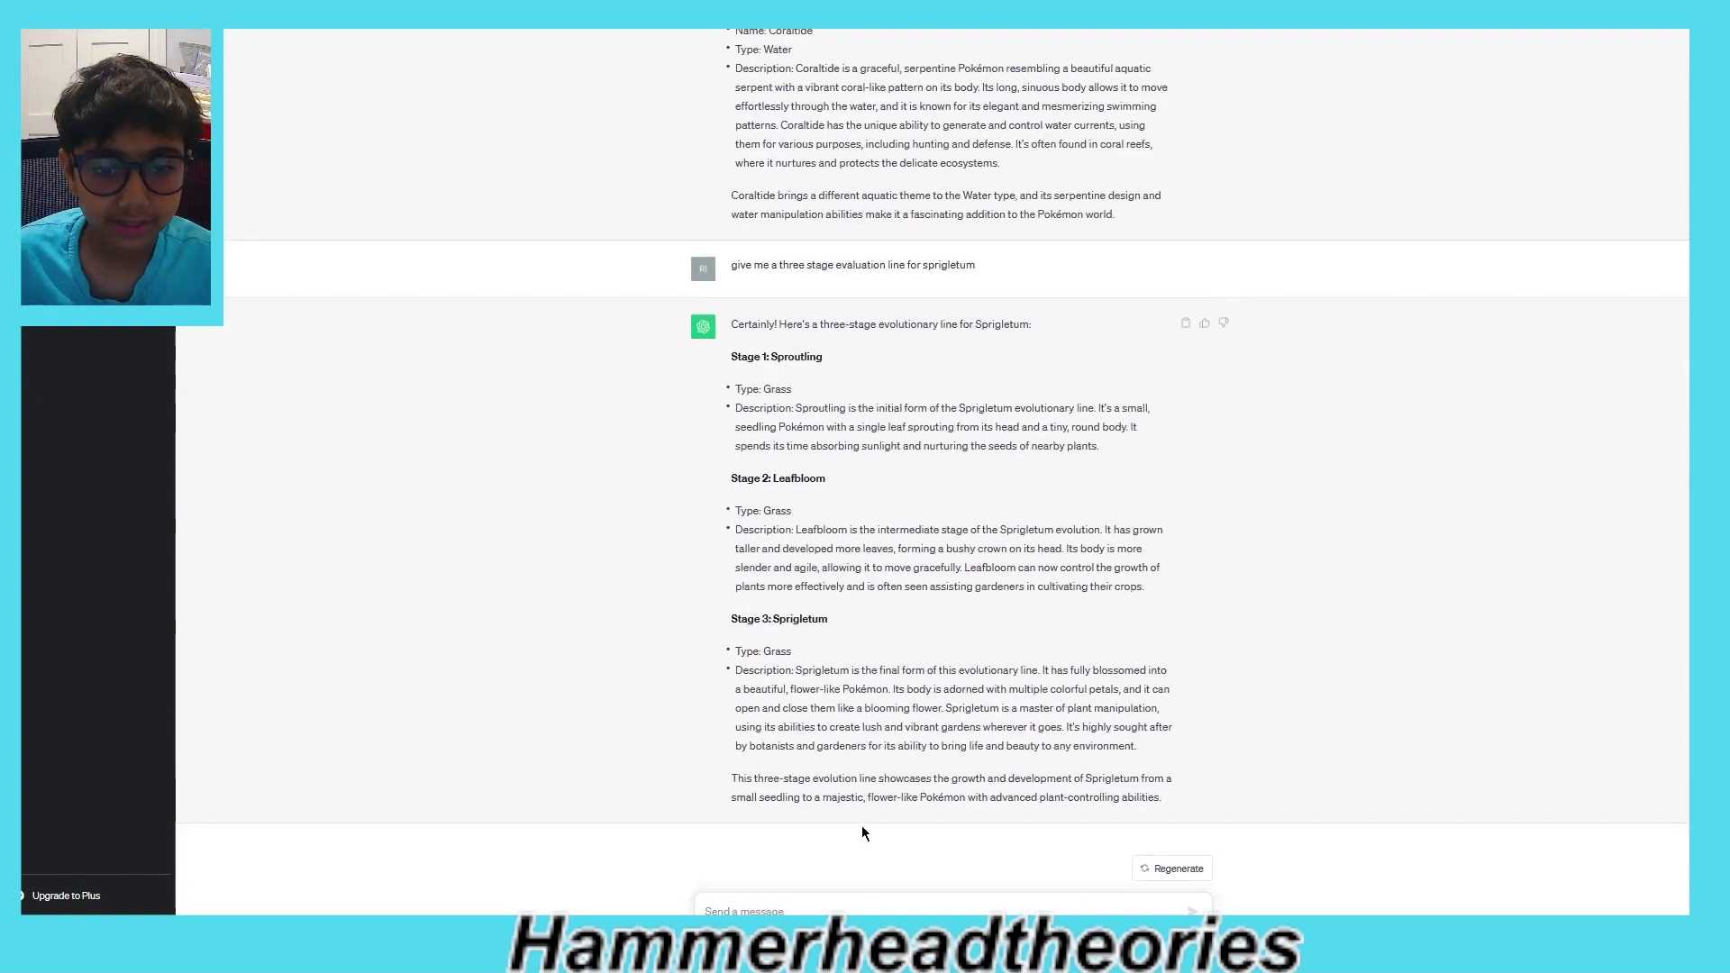
pyautogui.scroll(8, 861, 825)
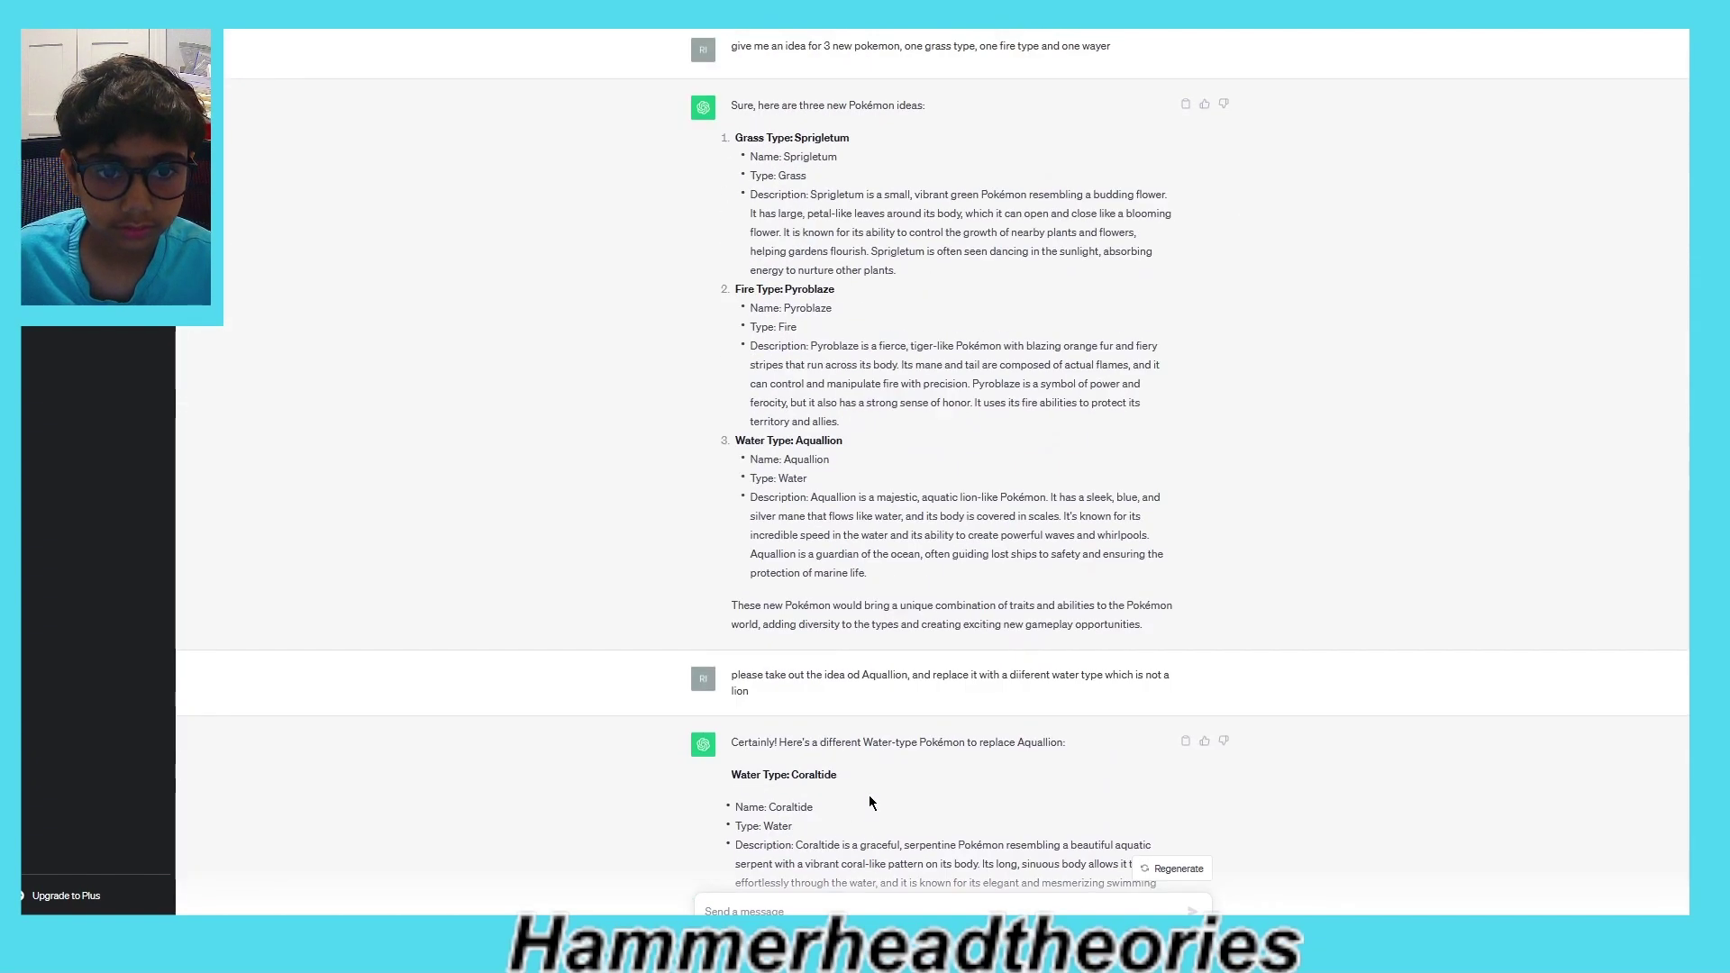
pyautogui.scroll(-8, 861, 825)
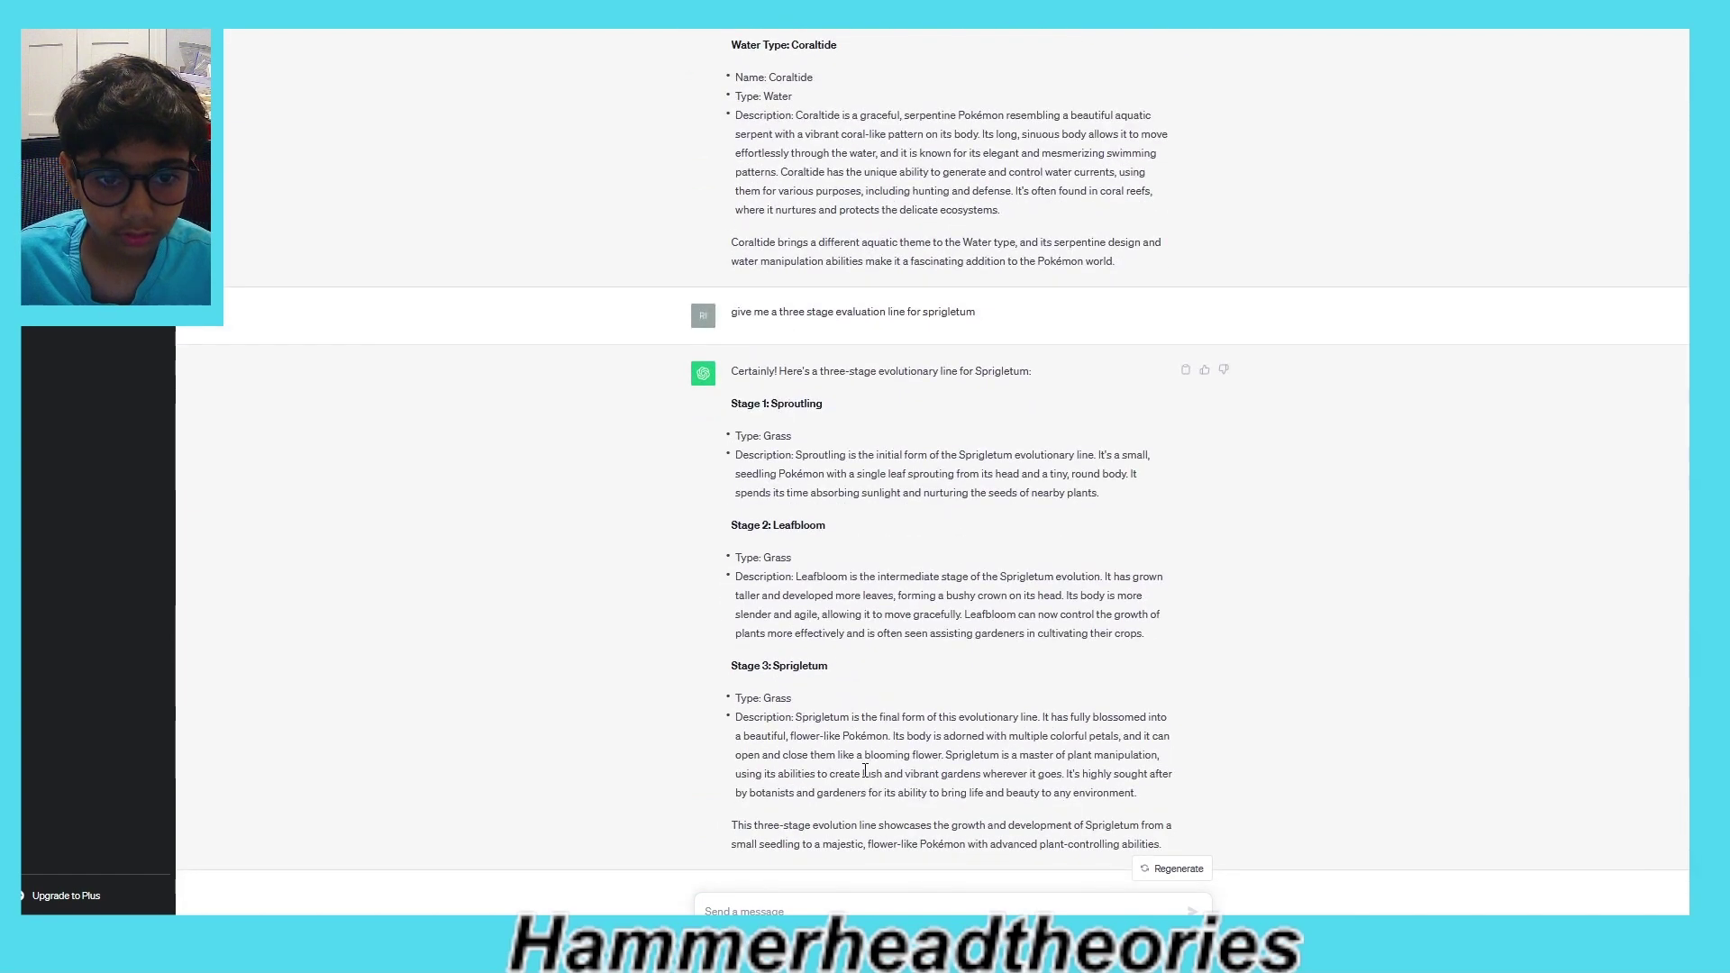
# Step: Reuse the Sprigletum prompt to request a three-stage evolution line for Spyroblaze, then review it
pyautogui.moveTo(733, 310); pyautogui.dragTo(1007, 336)
pyautogui.hotkey('ctrl', 'c')
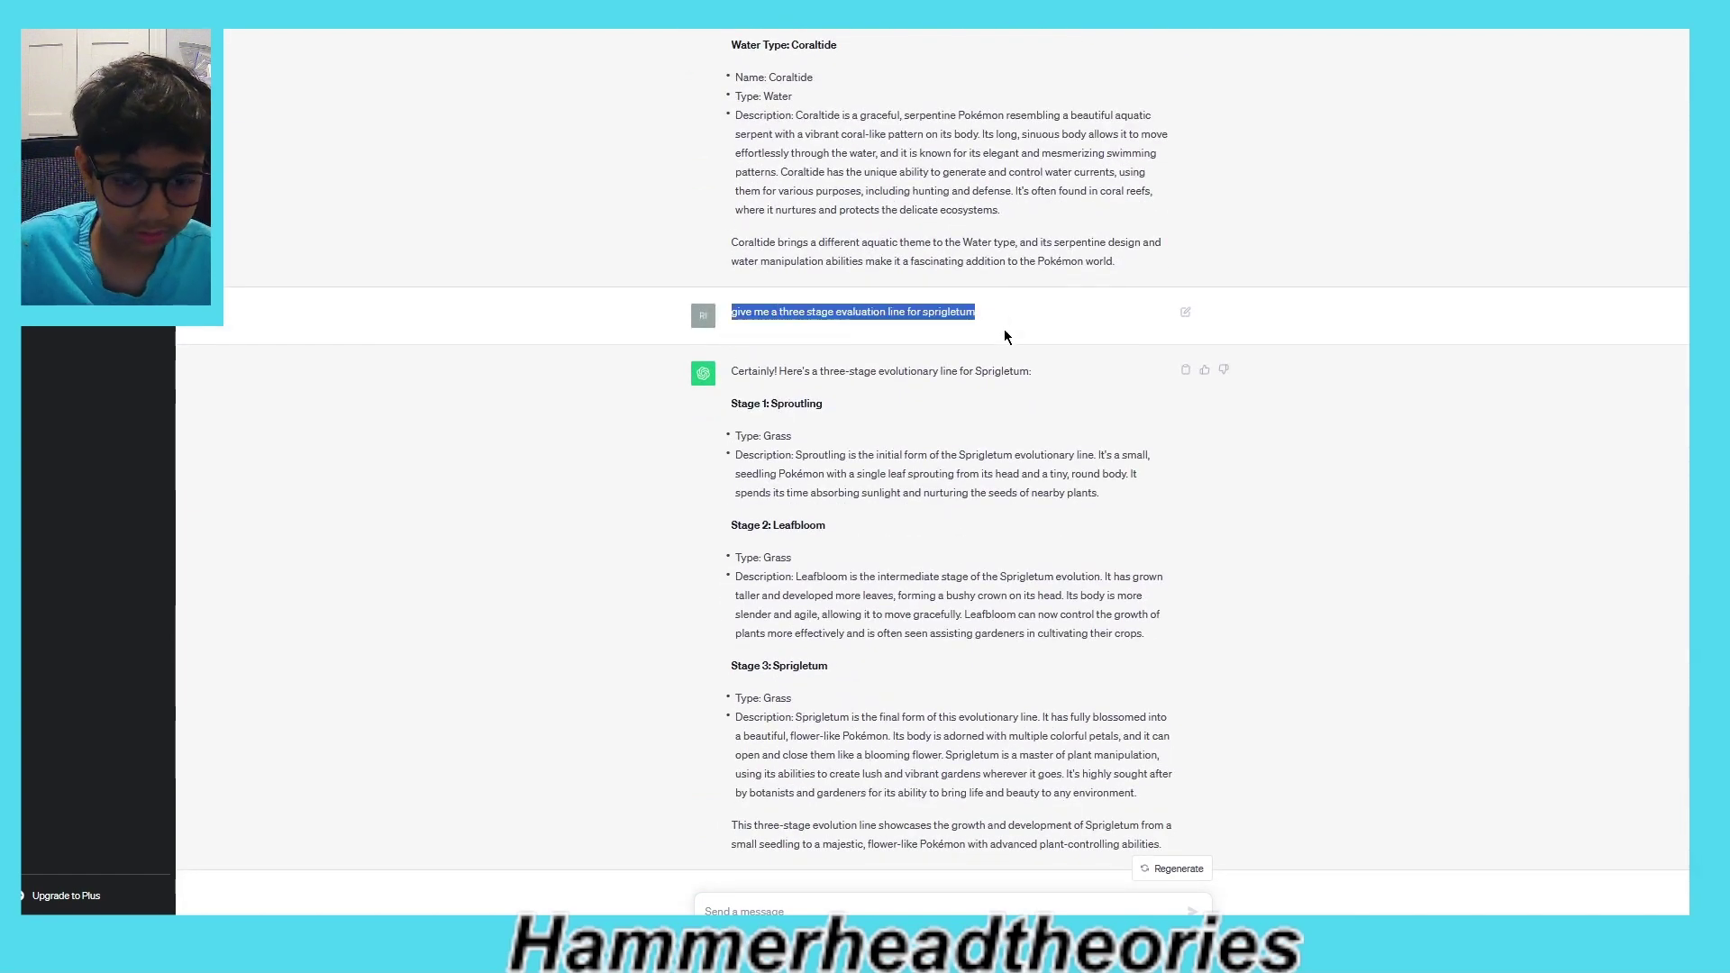
pyautogui.click(814, 911)
pyautogui.hotkey('ctrl', 'v')
pyautogui.press('BackSpace')
pyautogui.press('BackSpace')
pyautogui.press('BackSpace')
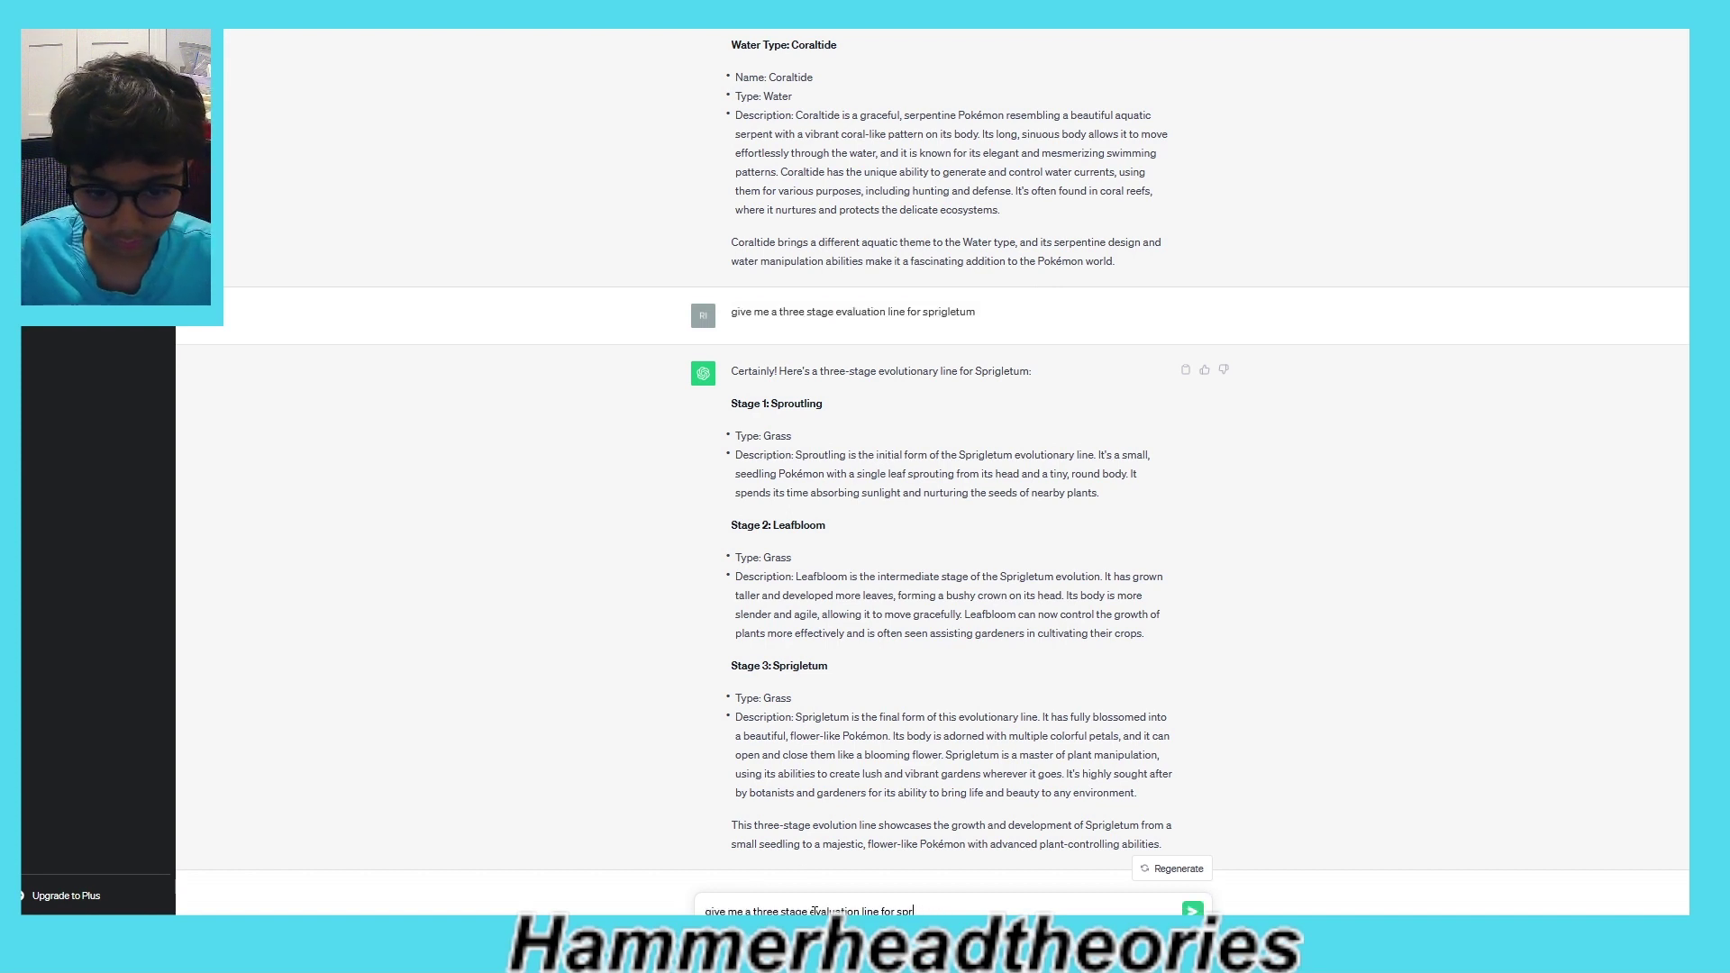
pyautogui.write('yrobla')
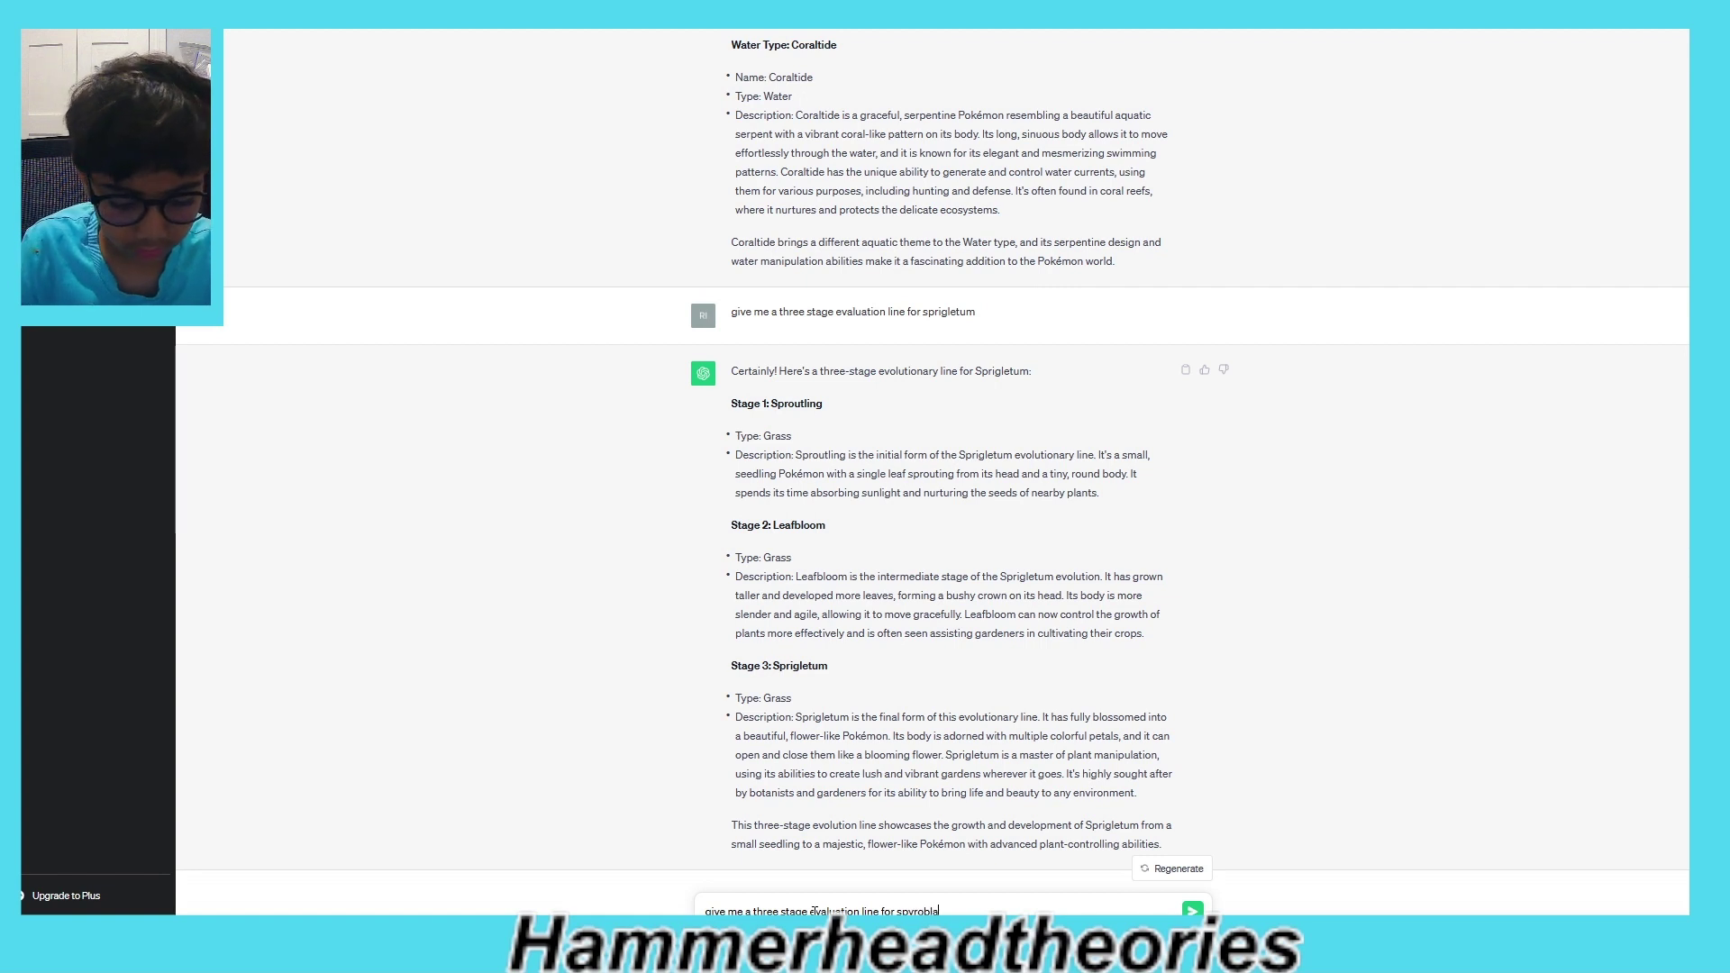
pyautogui.write('zwe=')
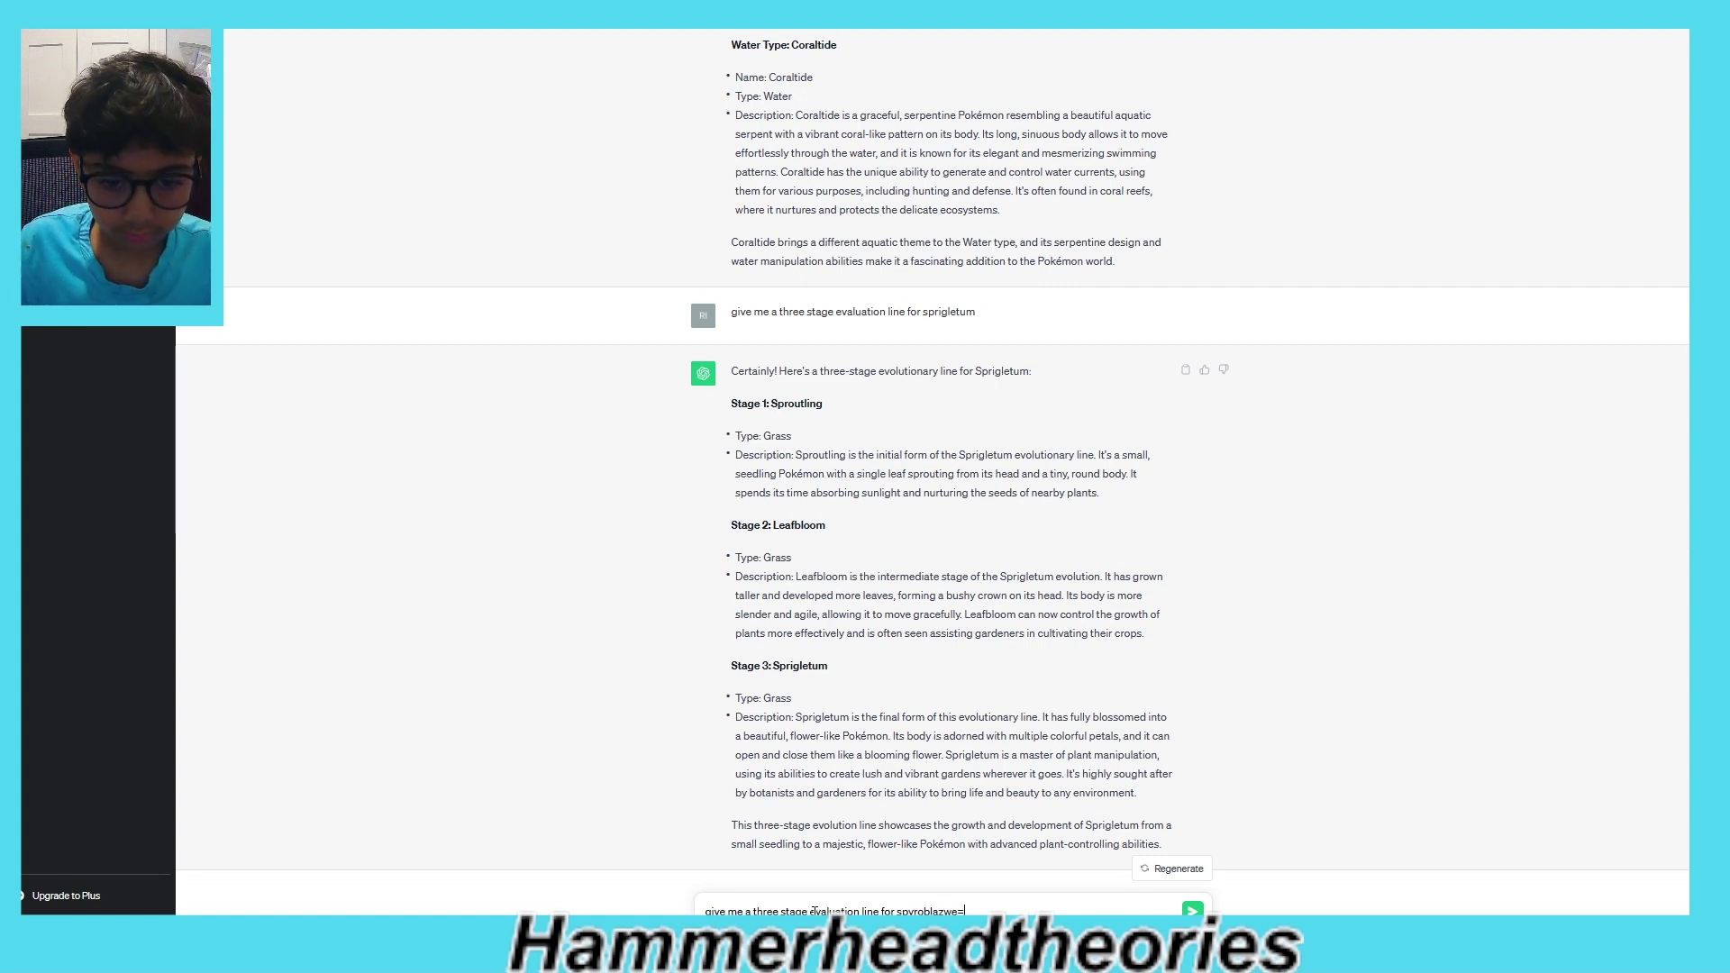
pyautogui.press('BackSpace')
pyautogui.press('BackSpace')
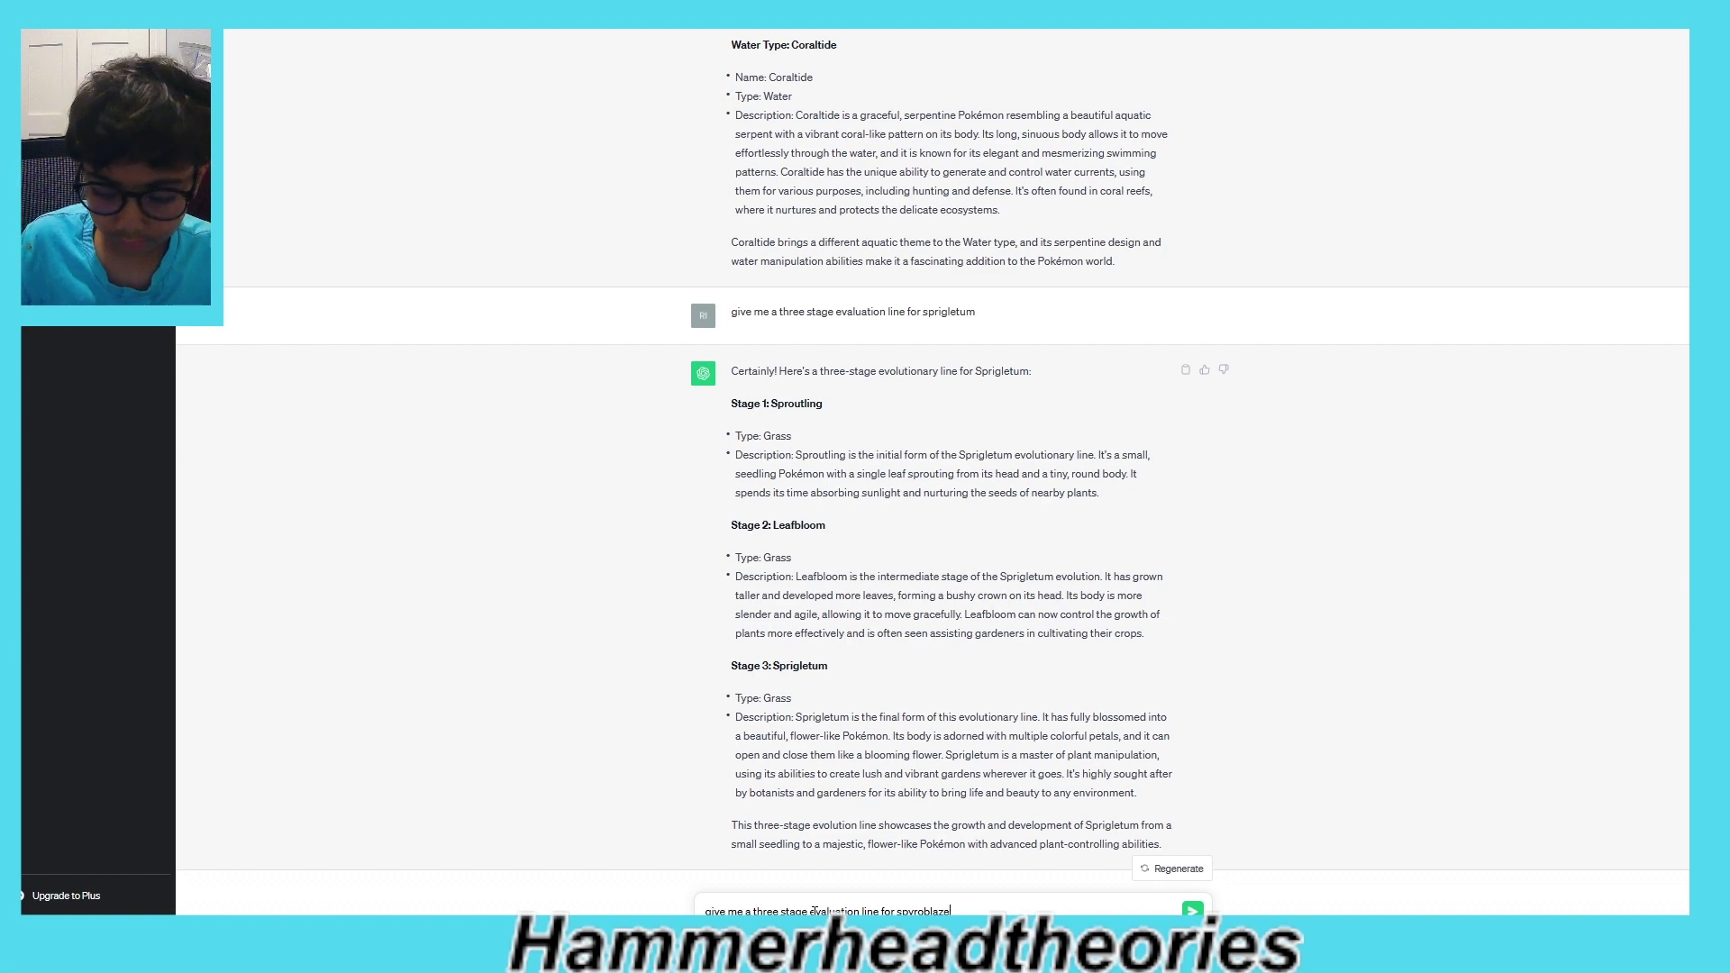
pyautogui.write('e')
pyautogui.press('Return')
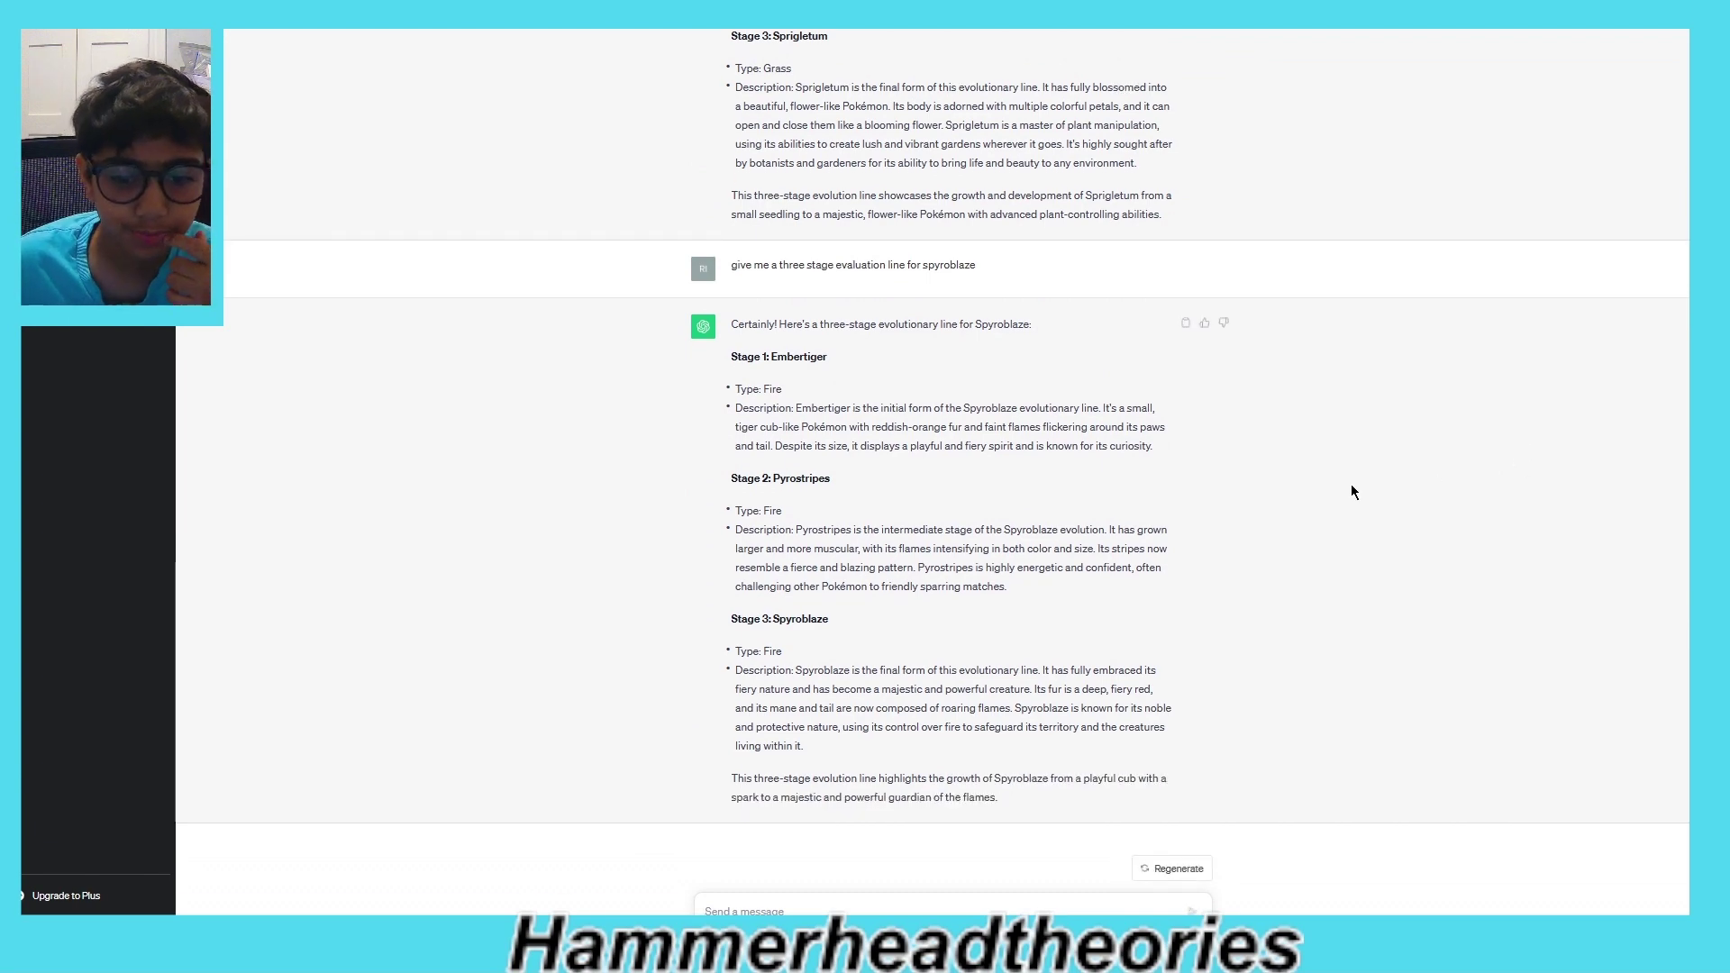
pyautogui.scroll(8, 1320, 493)
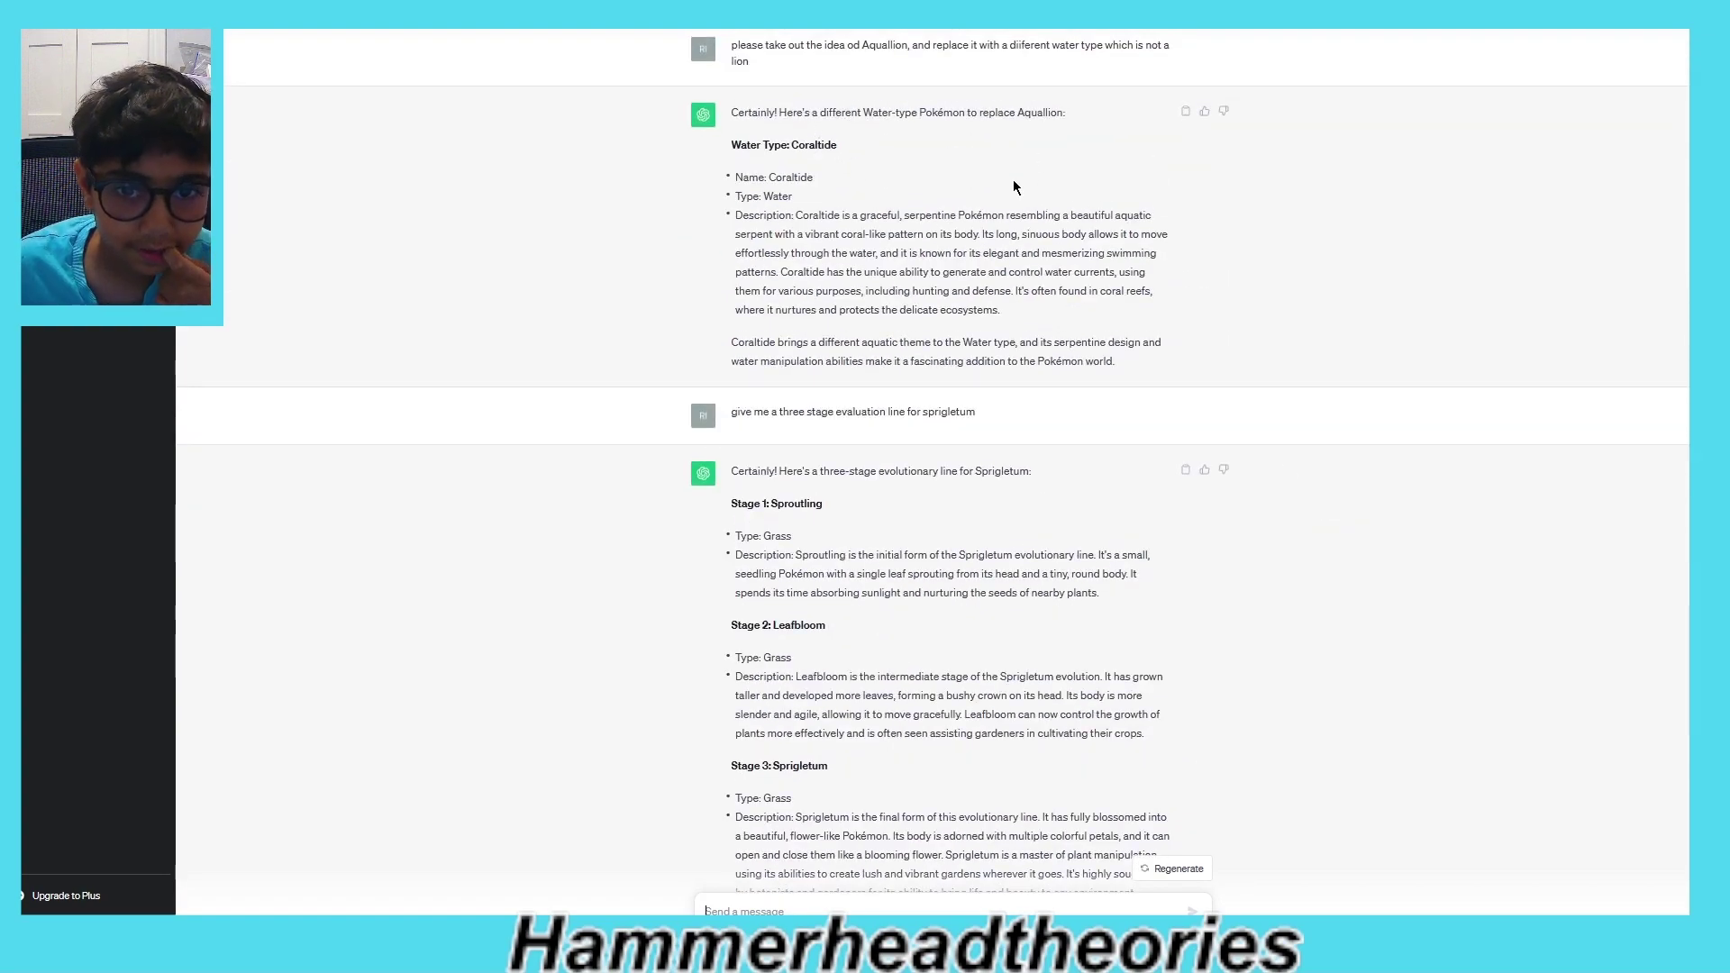
pyautogui.scroll(-8, 1007, 213)
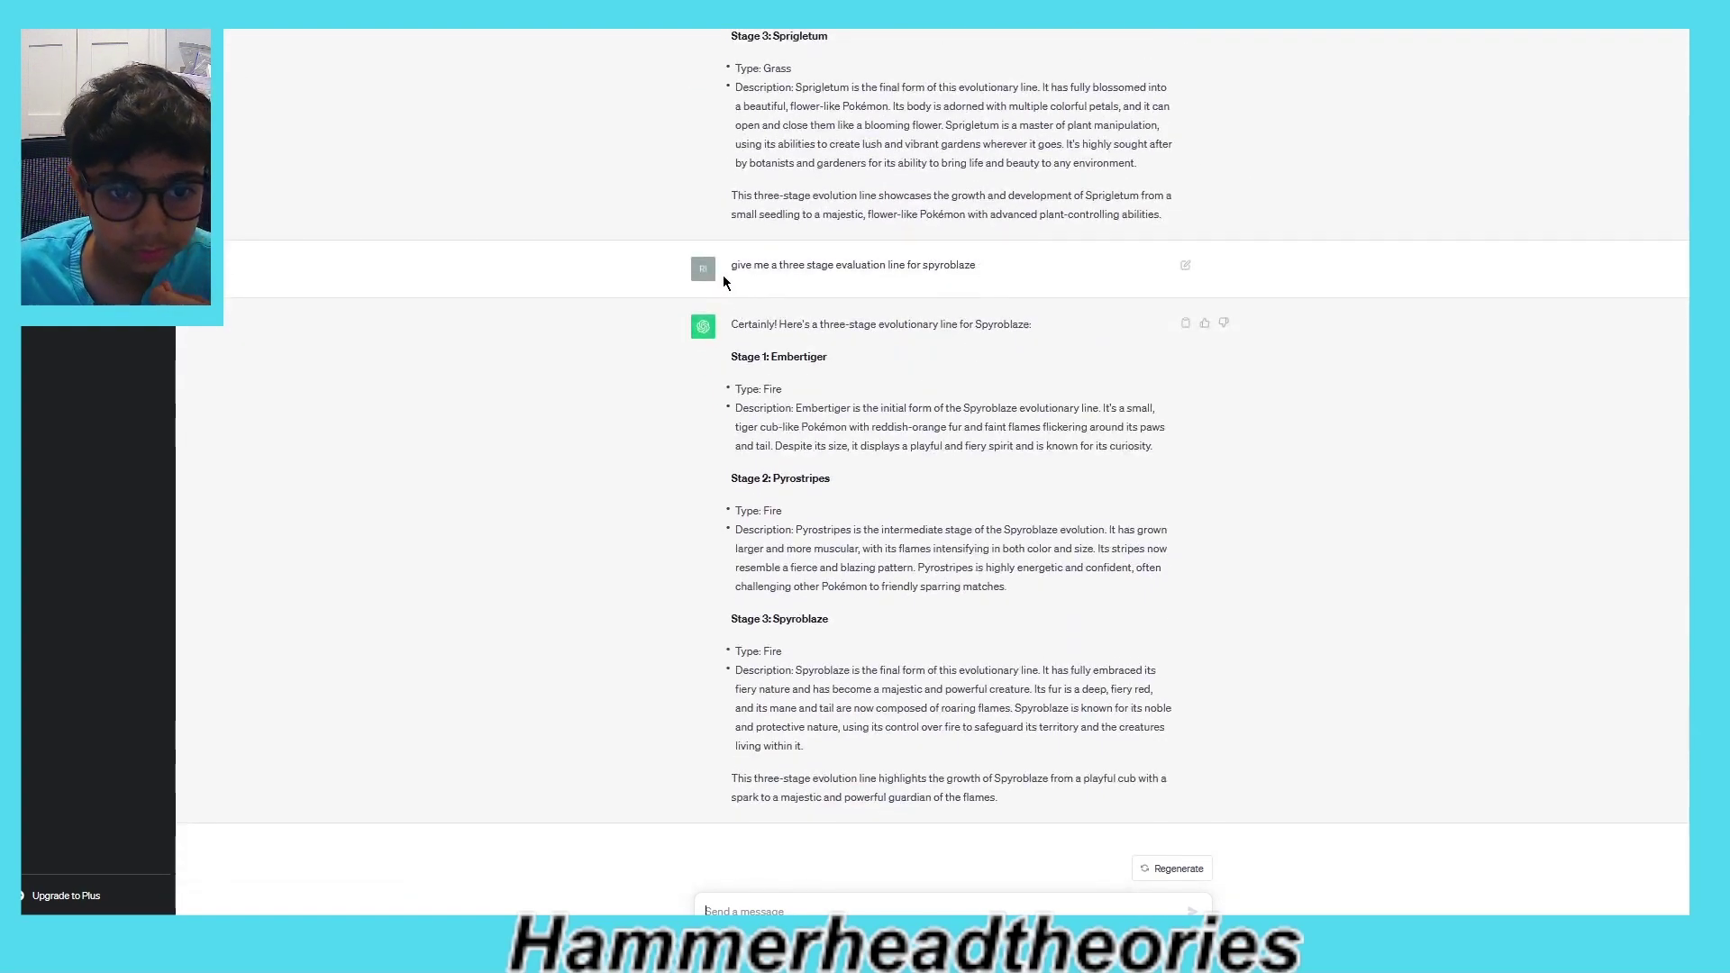
# Step: Reuse the Spyroblaze prompt with the name changed to Coraltide and send the evolution request
pyautogui.moveTo(731, 264); pyautogui.dragTo(1160, 261)
pyautogui.hotkey('ctrl', 'c')
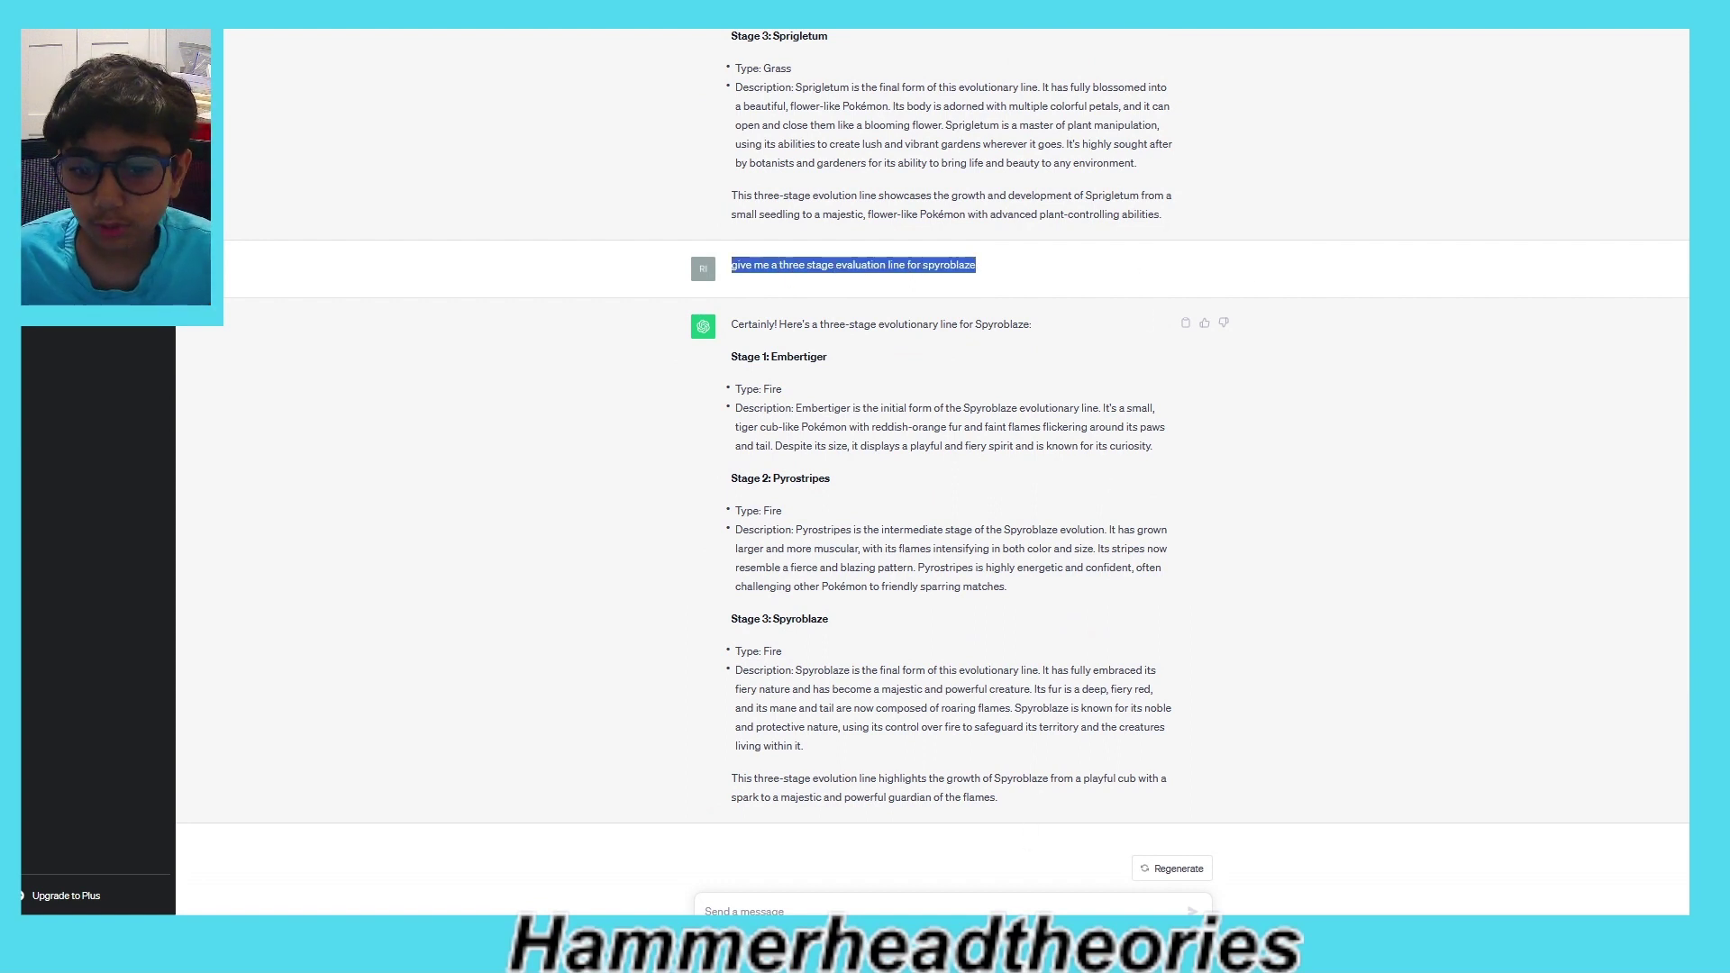
pyautogui.click(900, 911)
pyautogui.hotkey('ctrl', 'v')
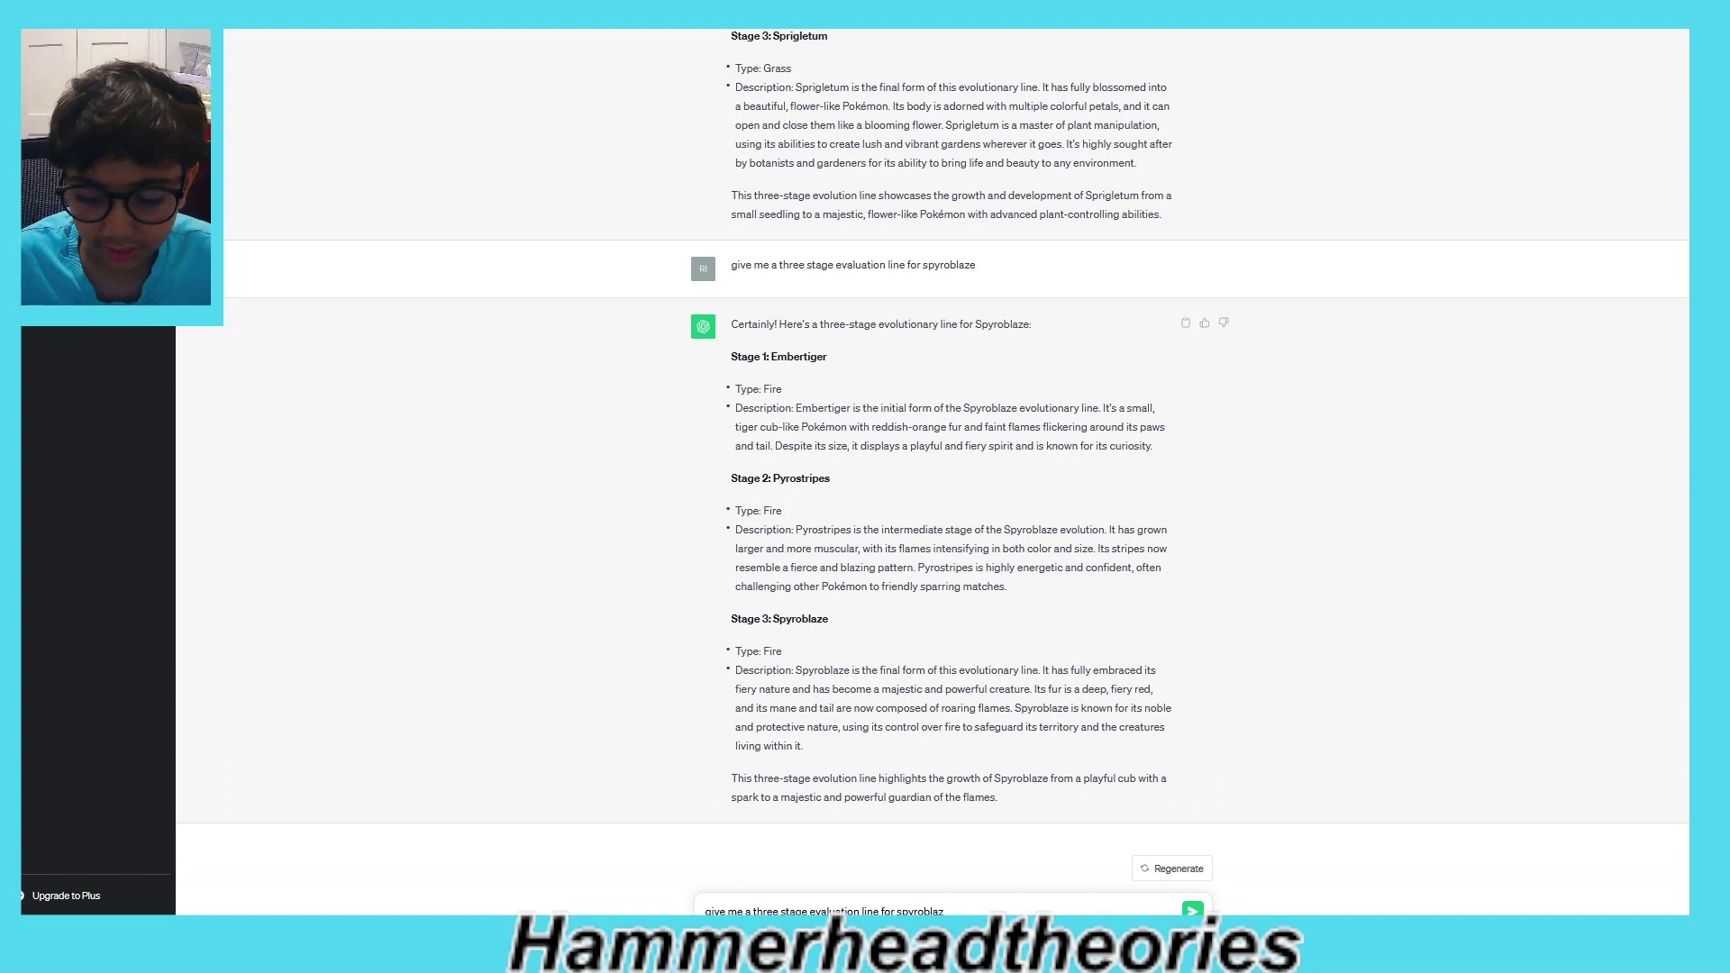
pyautogui.press('BackSpace')
pyautogui.press('BackSpace')
pyautogui.press('BackSpace')
pyautogui.press('BackSpace')
pyautogui.press('BackSpace')
pyautogui.press('BackSpace')
pyautogui.press('BackSpace')
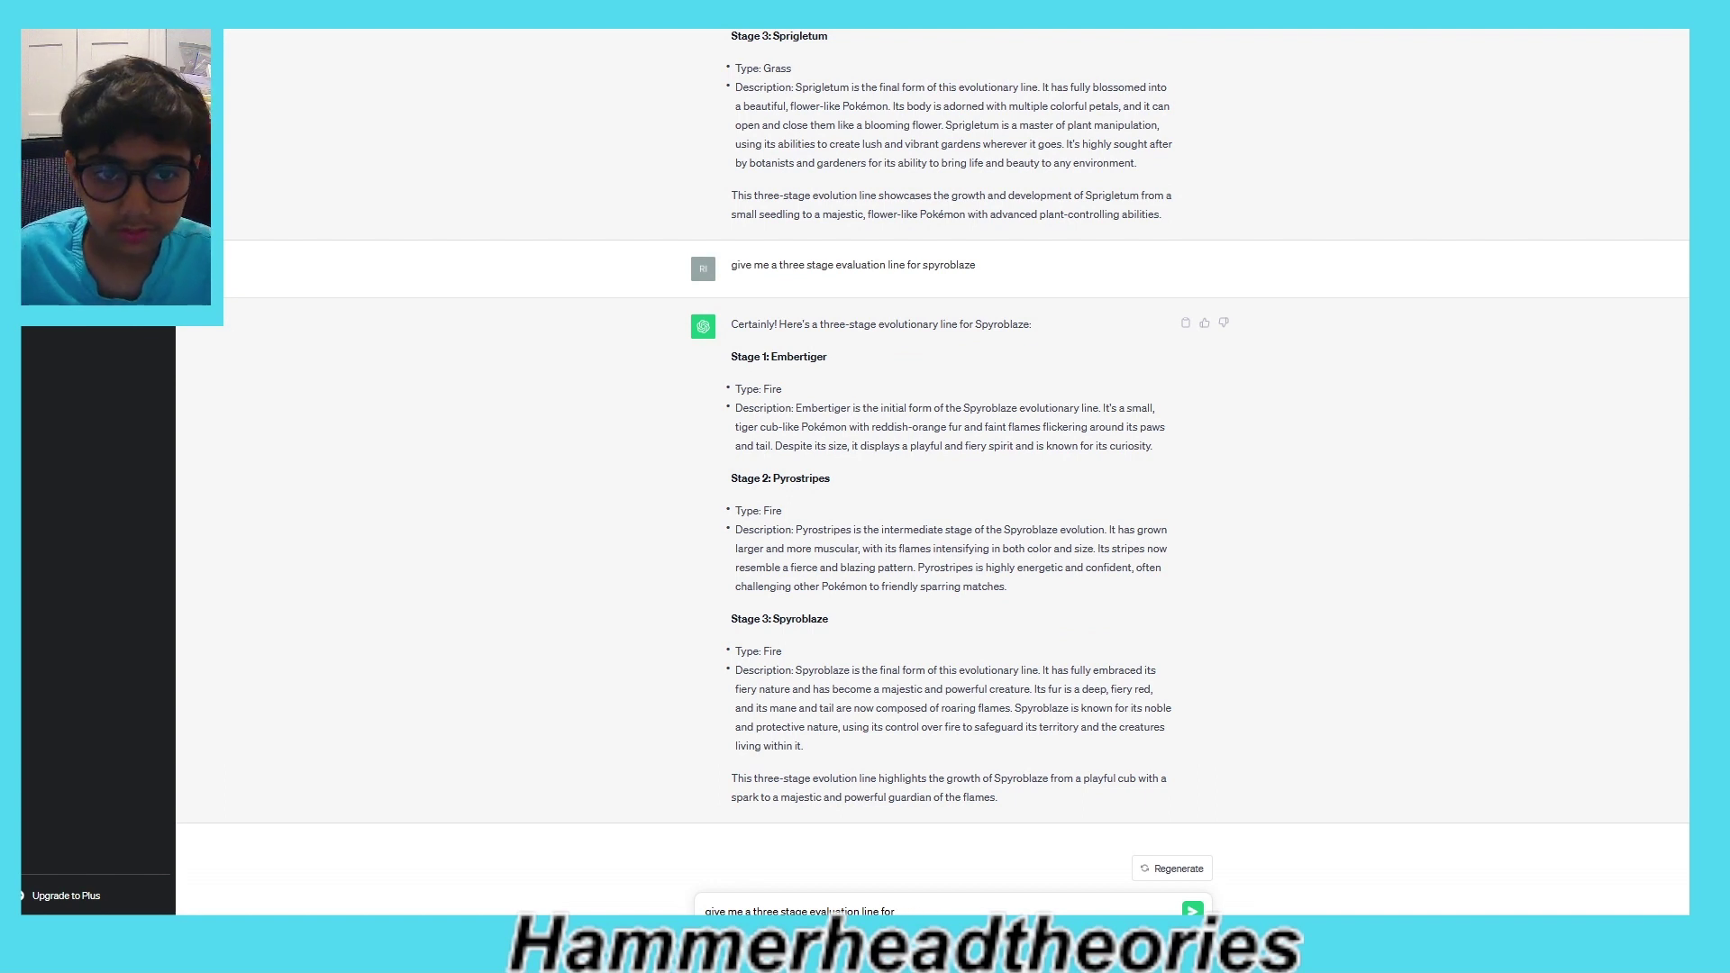
pyautogui.scroll(10, 933, 581)
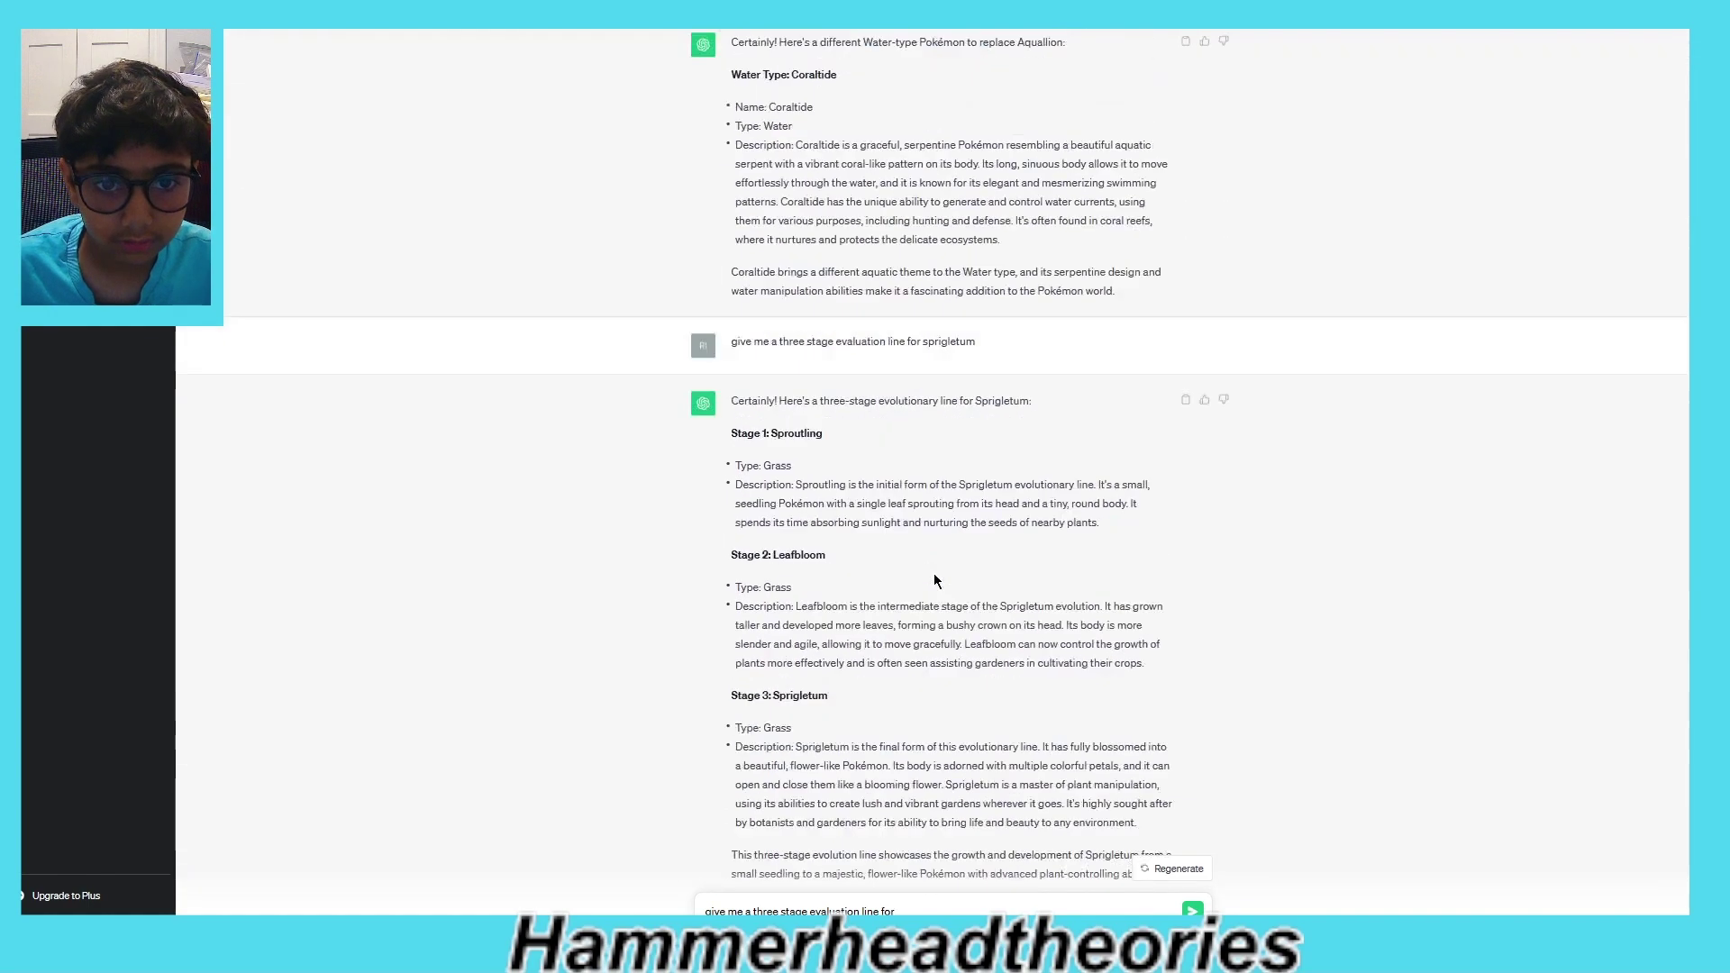
pyautogui.scroll(-10, 933, 580)
pyautogui.write('x')
pyautogui.write('o')
pyautogui.write('ro')
pyautogui.press('BackSpace')
pyautogui.press('BackSpace')
pyautogui.press('BackSpace')
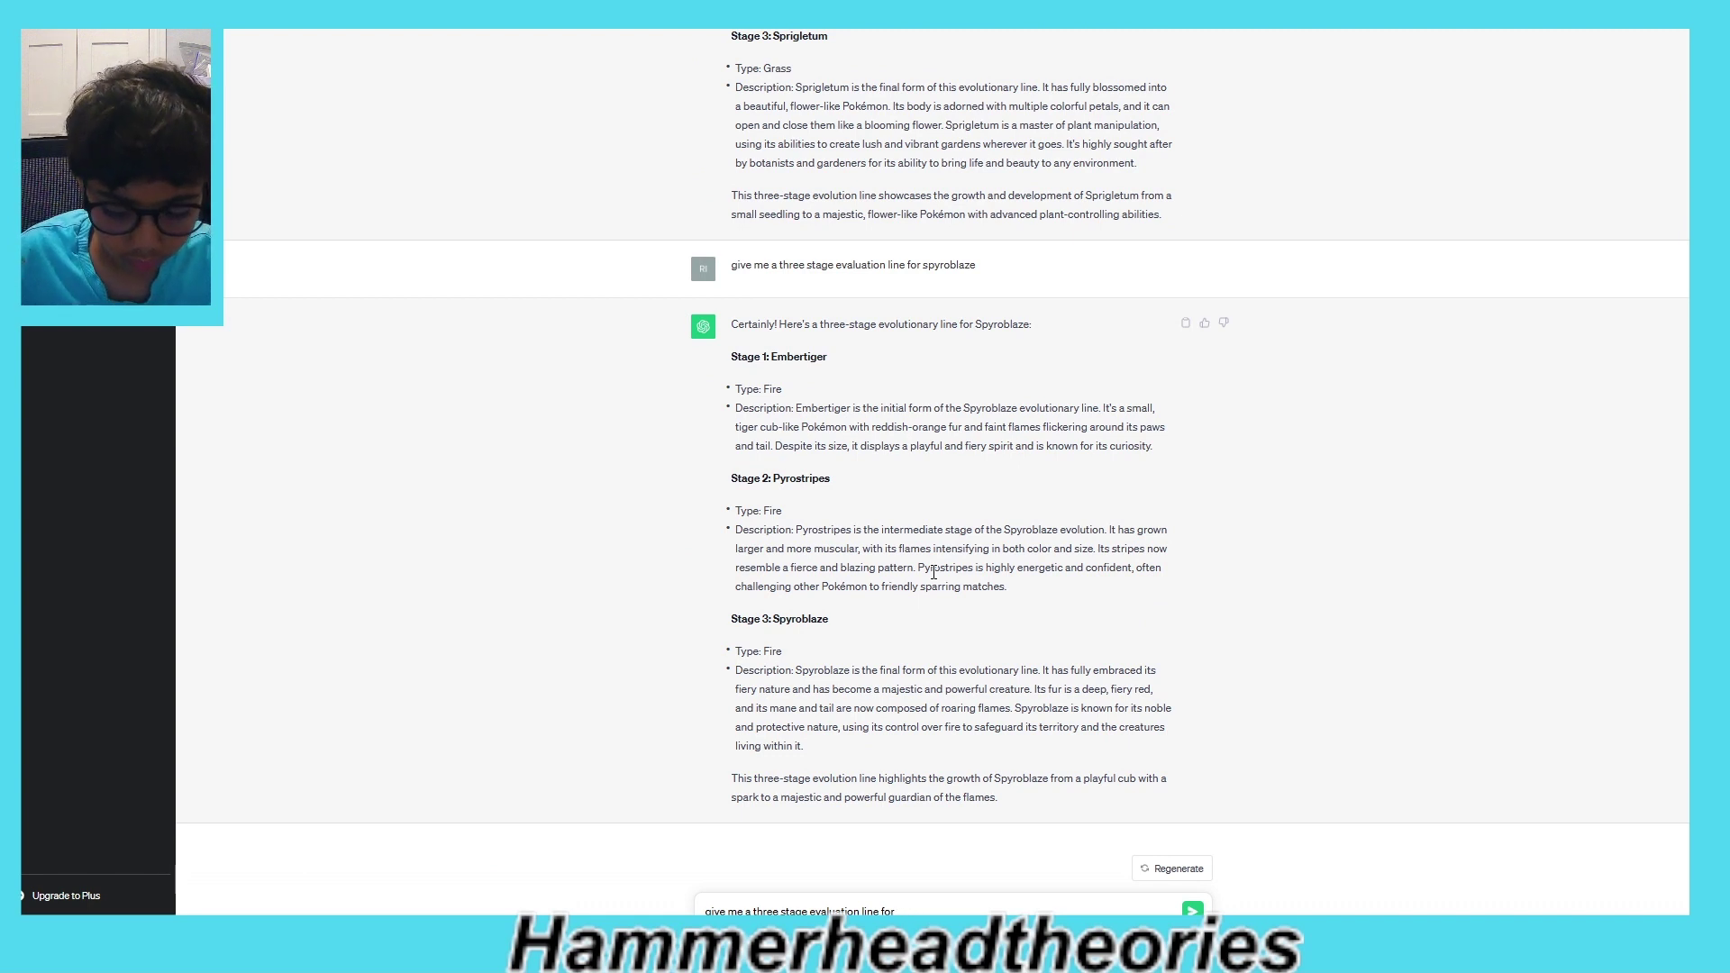
pyautogui.write('colar')
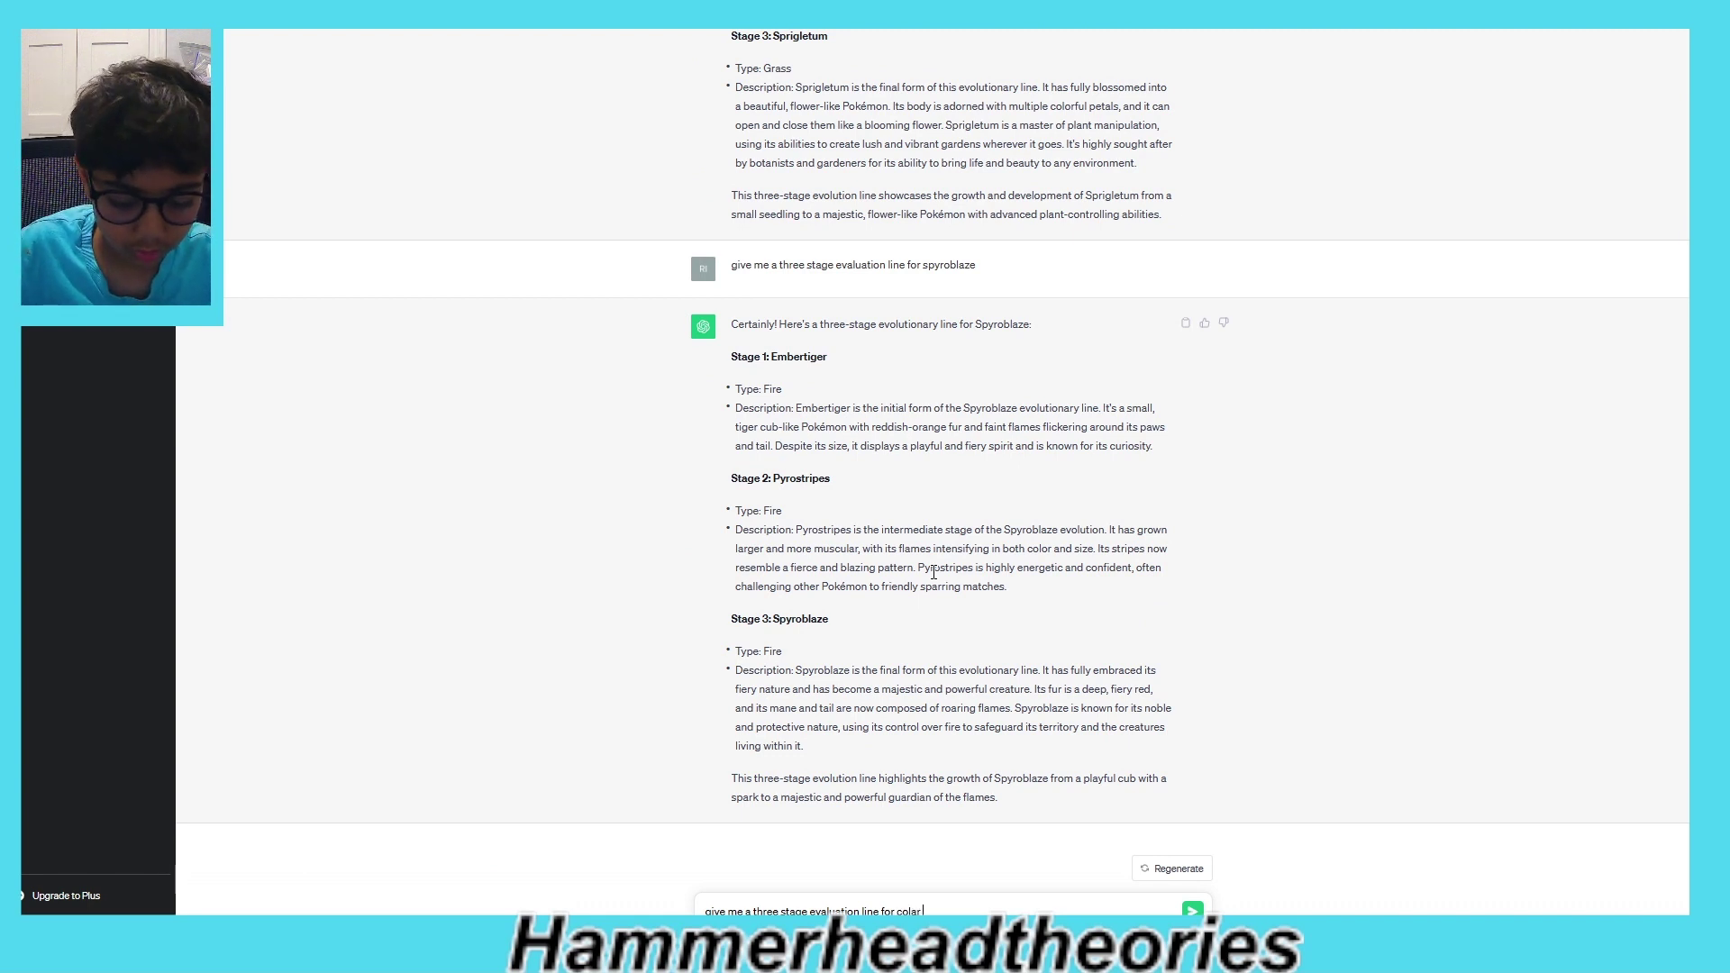
pyautogui.write('tide')
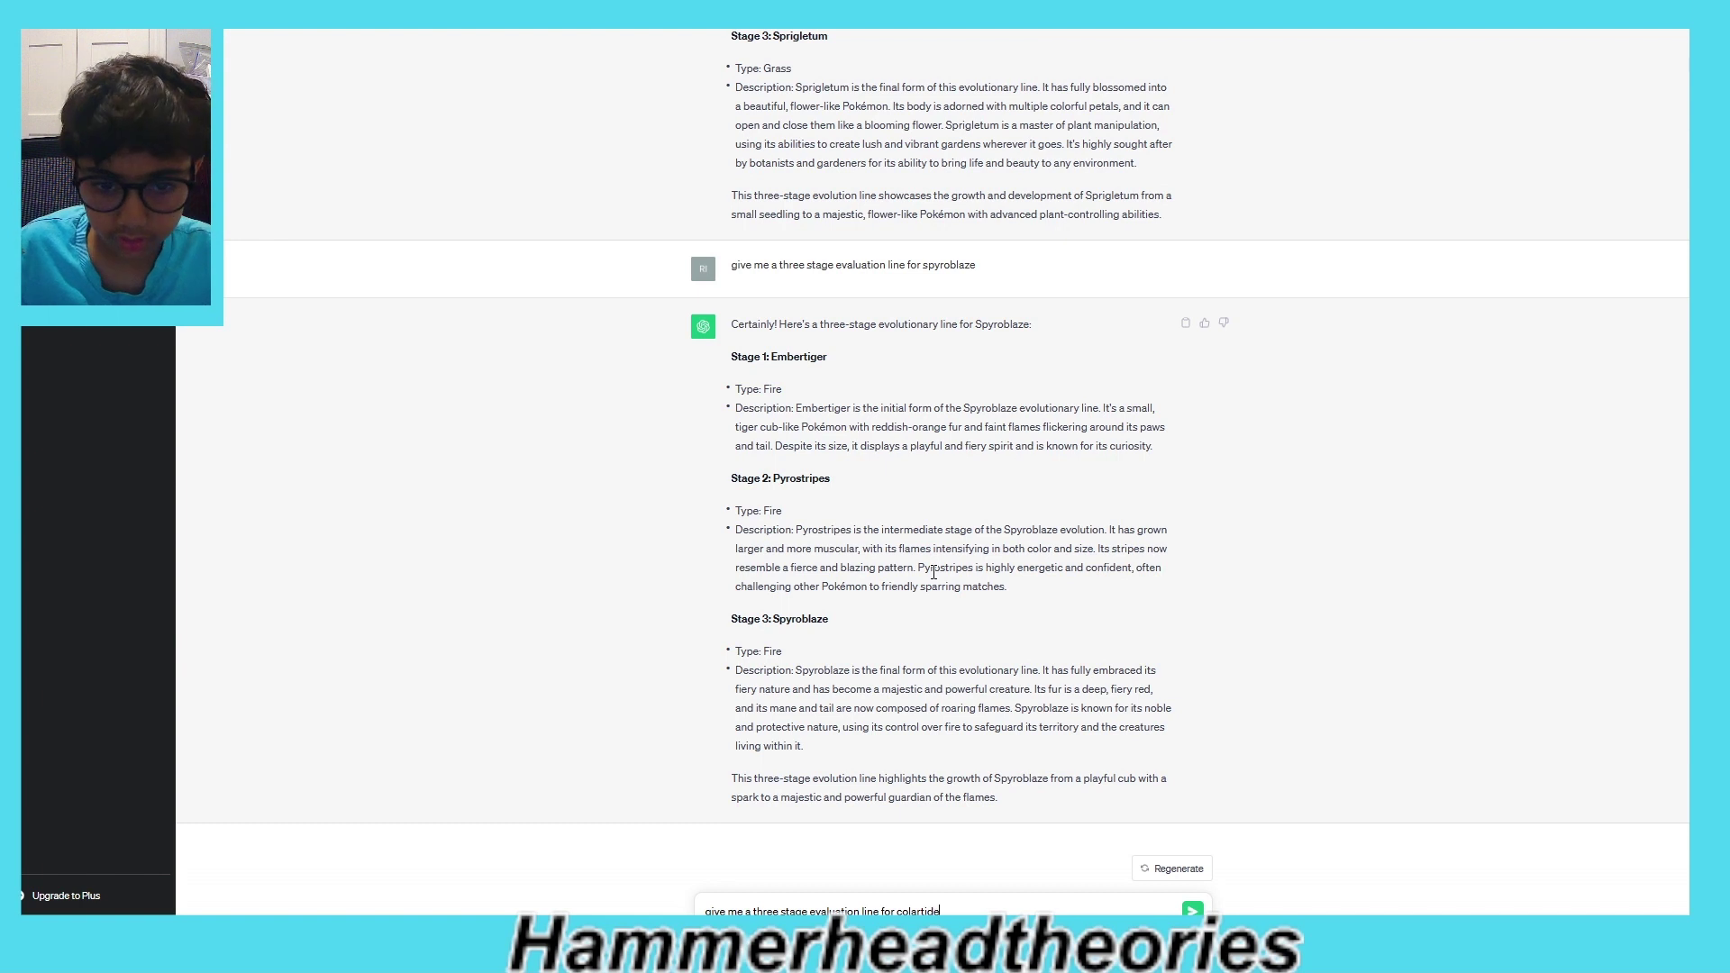
pyautogui.press('Return')
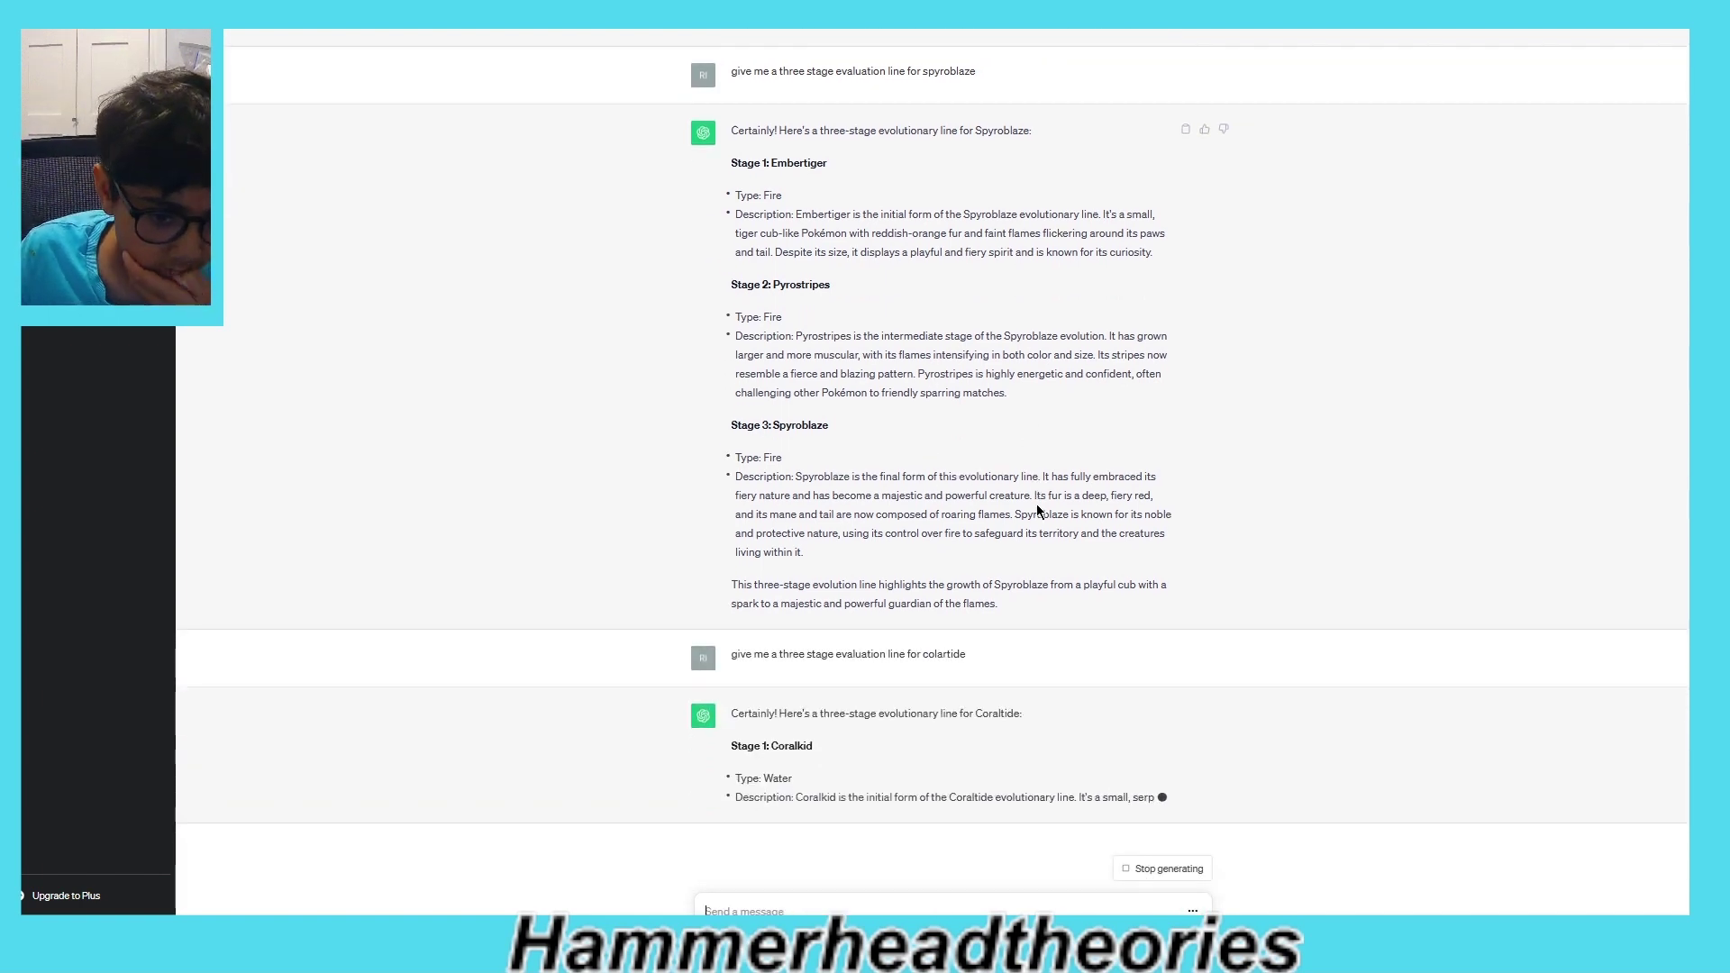